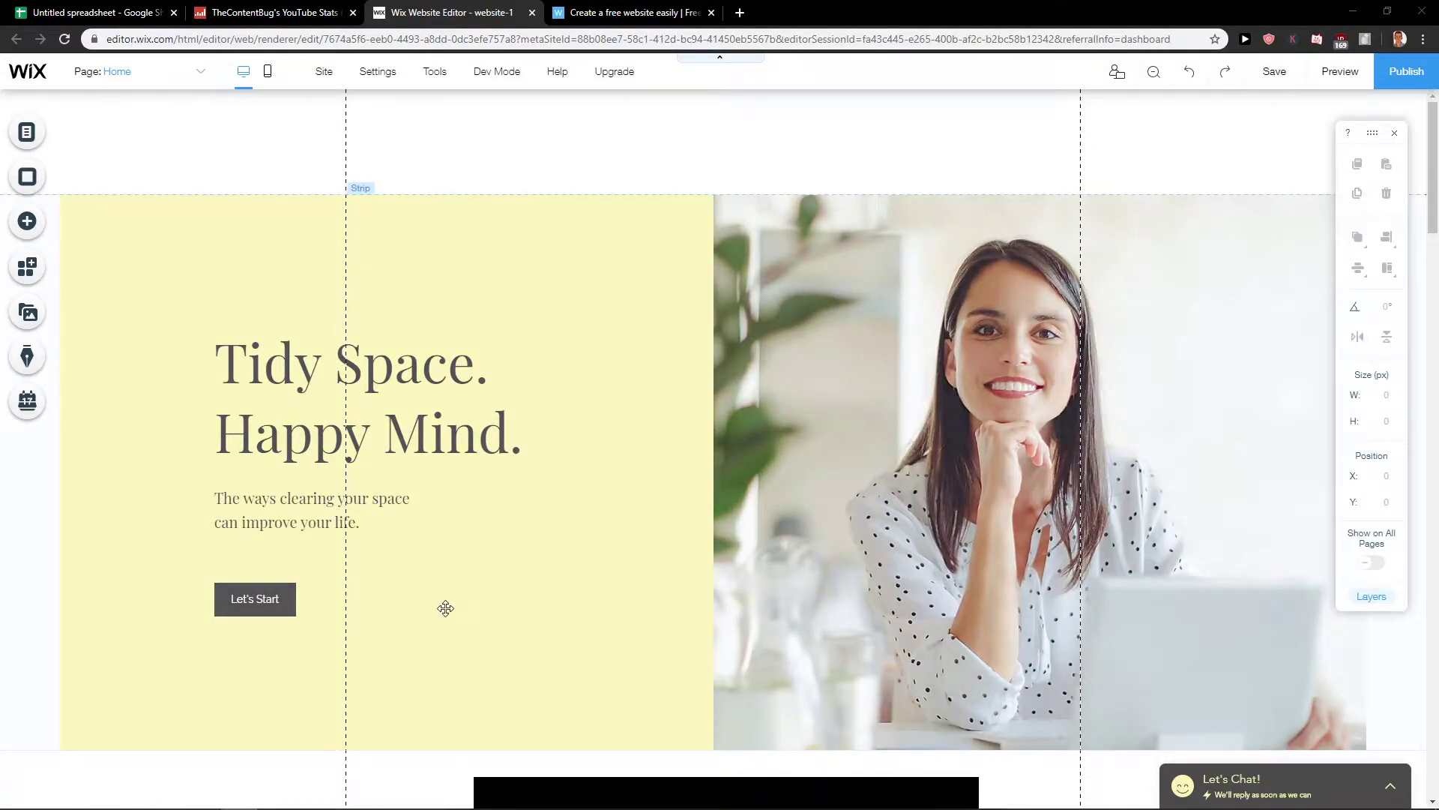
{"action": "scroll", "coordinate": [575, 615], "scroll_direction": "down", "scroll_amount": 1}
{"action": "scroll", "coordinate": [596, 562], "scroll_direction": "up", "scroll_amount": 1}
{"action": "scroll", "coordinate": [630, 472], "scroll_direction": "down", "scroll_amount": 1}
{"action": "scroll", "coordinate": [660, 399], "scroll_direction": "up", "scroll_amount": 1}
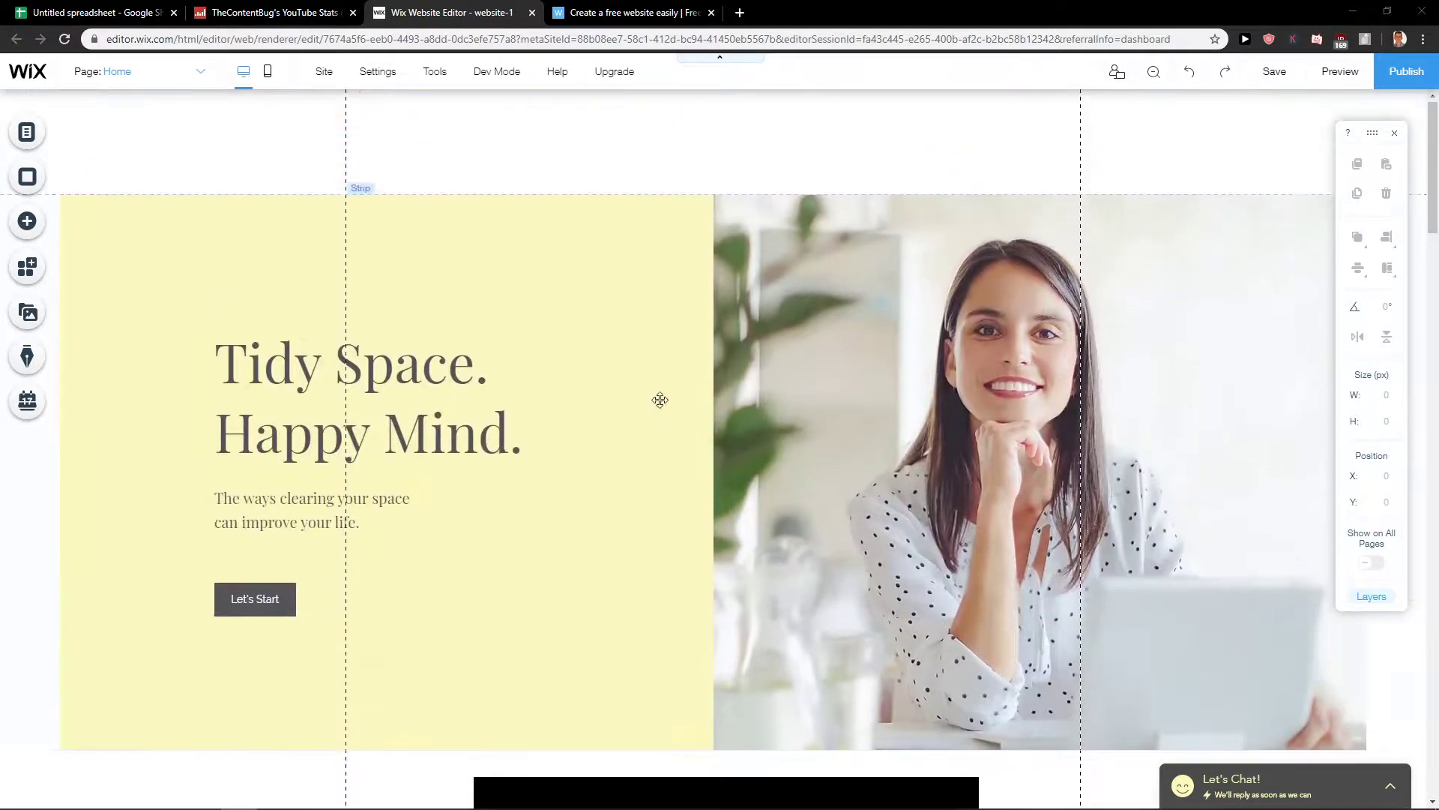
Browse the Subscribe, Promotion and Contact lightbox template sections
{"action": "left_click", "coordinate": [29, 225]}
{"action": "left_click", "coordinate": [110, 254]}
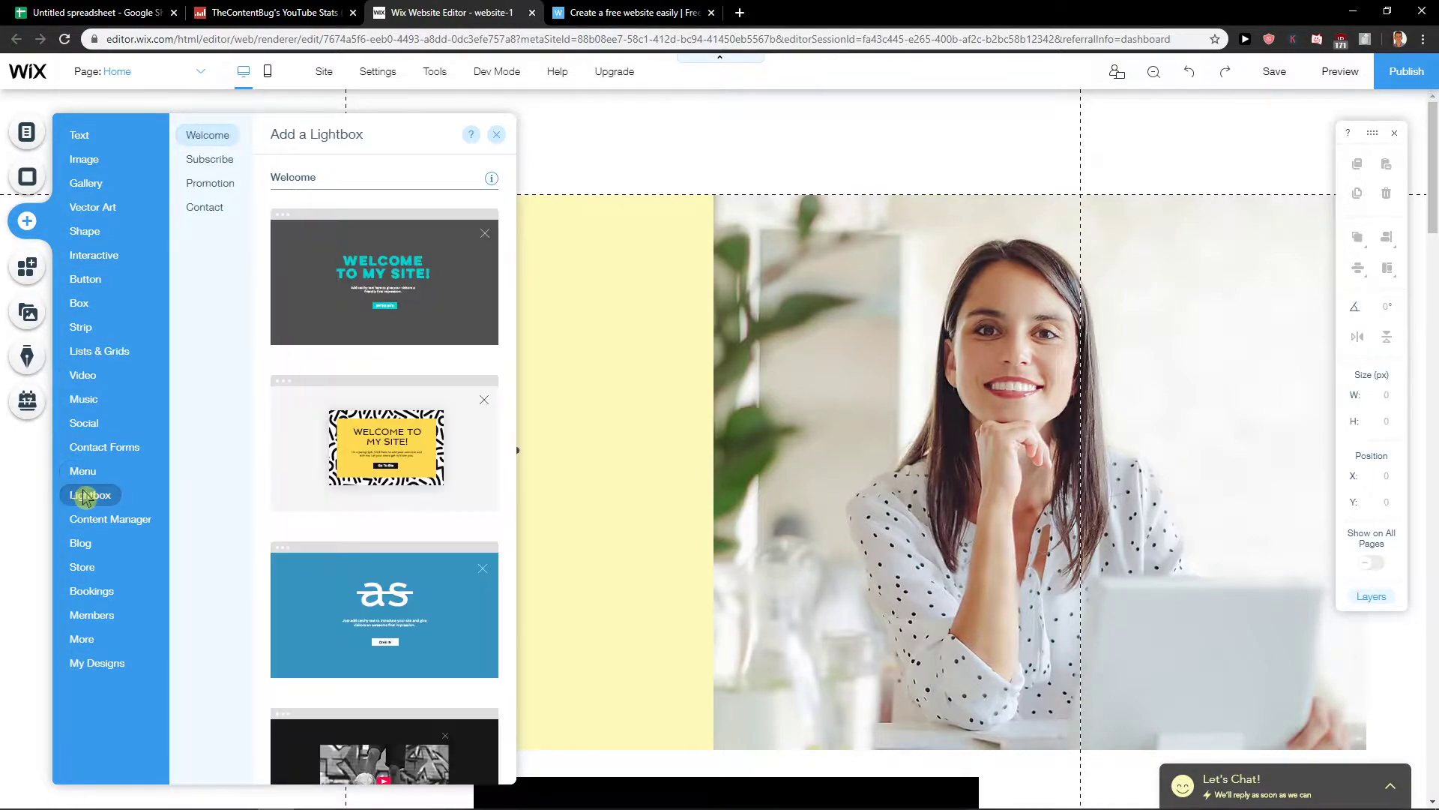
{"action": "left_click", "coordinate": [211, 159]}
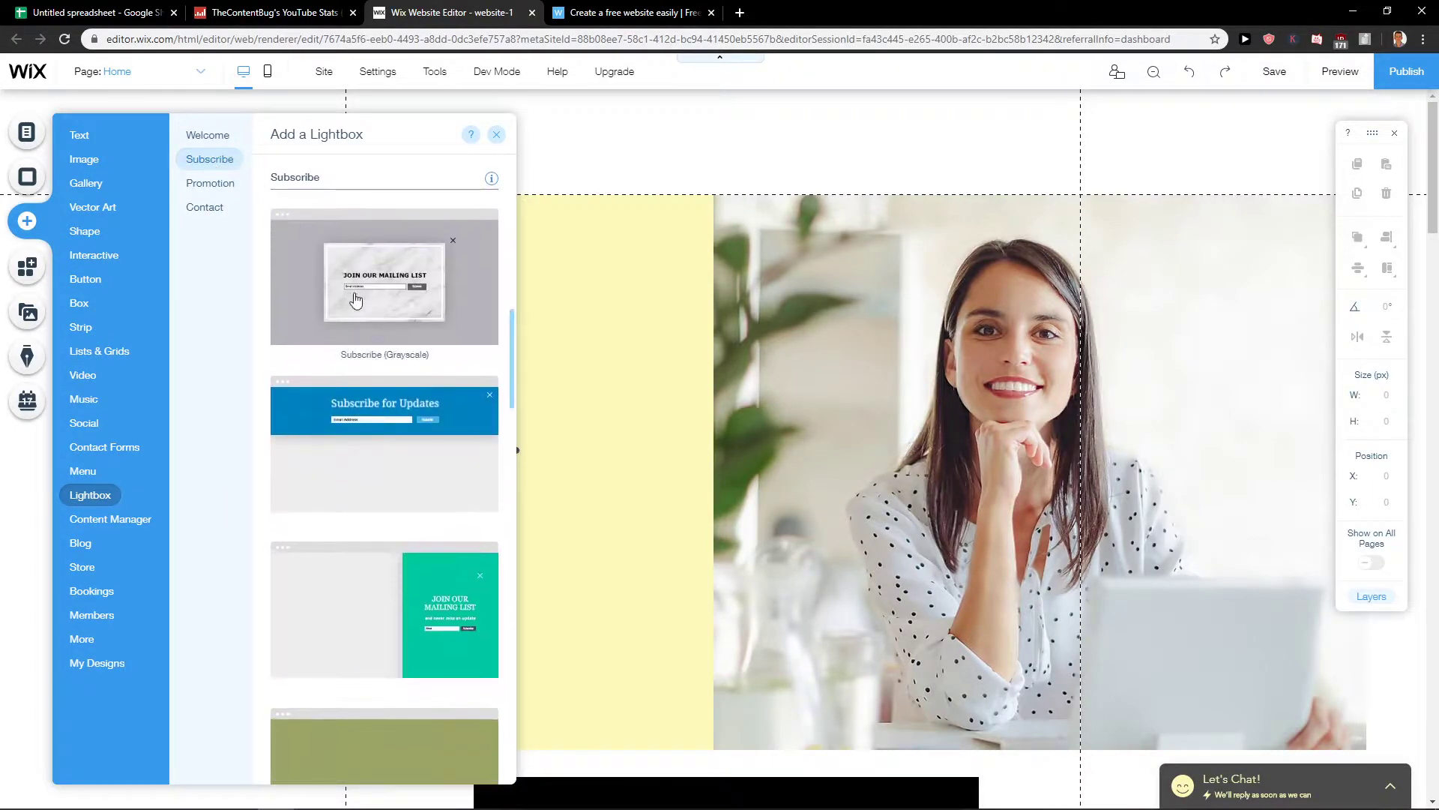
{"action": "left_click", "coordinate": [210, 183]}
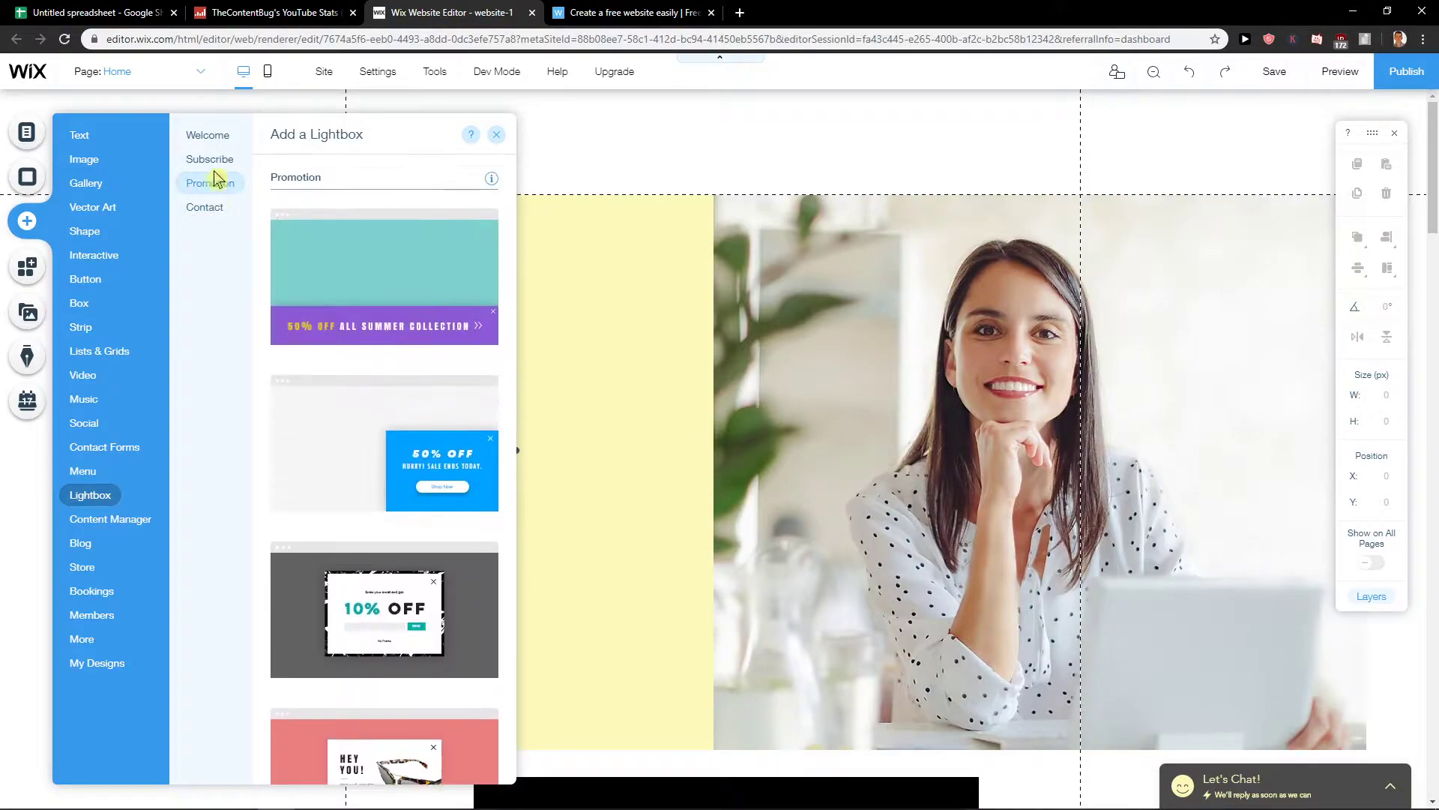
{"action": "left_click", "coordinate": [211, 166]}
{"action": "left_click", "coordinate": [206, 207]}
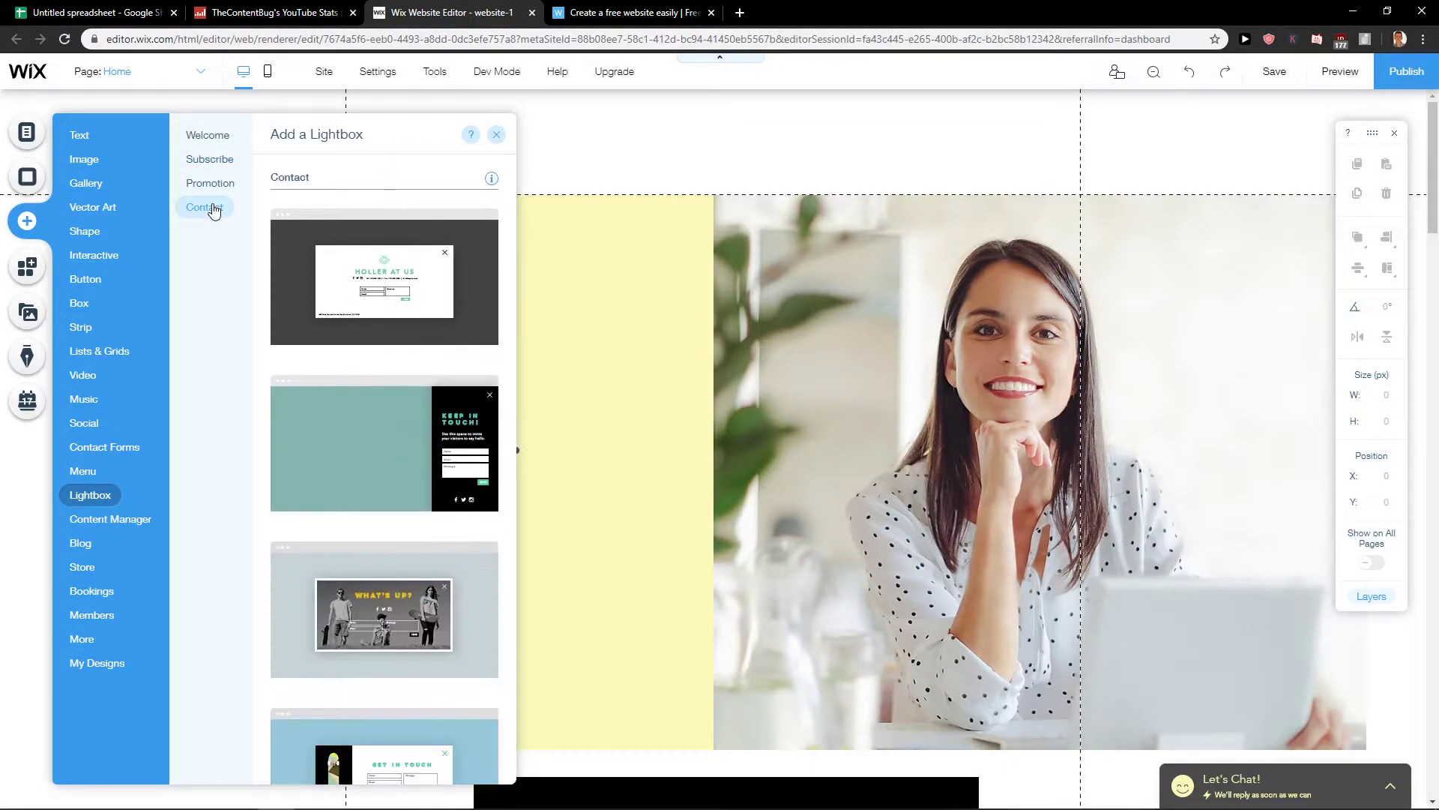
Go back through Welcome to Subscribe and add the grayscale 'Join Our Mailing List' lightbox
{"action": "left_click", "coordinate": [209, 137]}
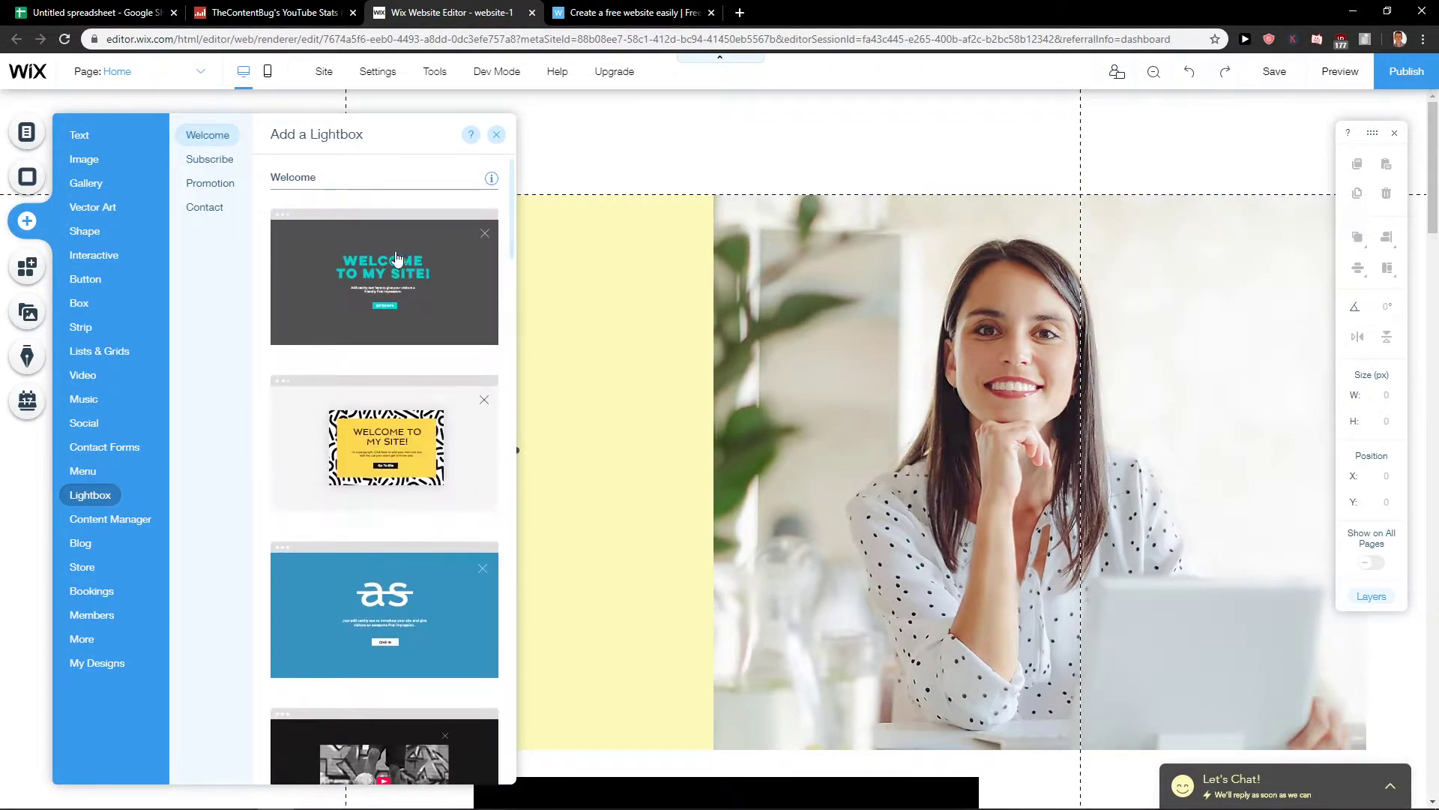
{"action": "scroll", "coordinate": [387, 341], "scroll_direction": "down", "scroll_amount": 3}
{"action": "scroll", "coordinate": [388, 341], "scroll_direction": "down", "scroll_amount": 3}
{"action": "left_click", "coordinate": [211, 183]}
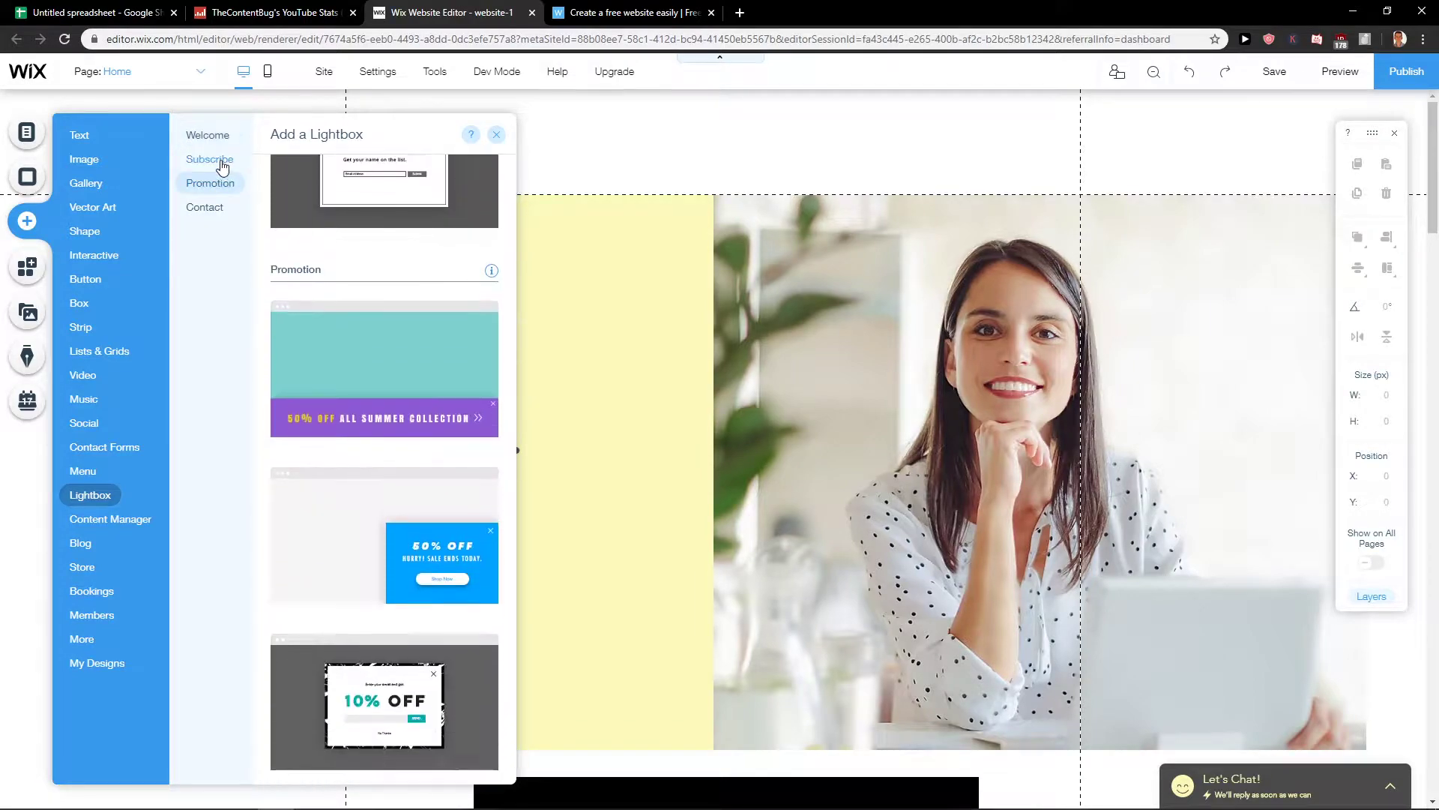
{"action": "left_click", "coordinate": [397, 293]}
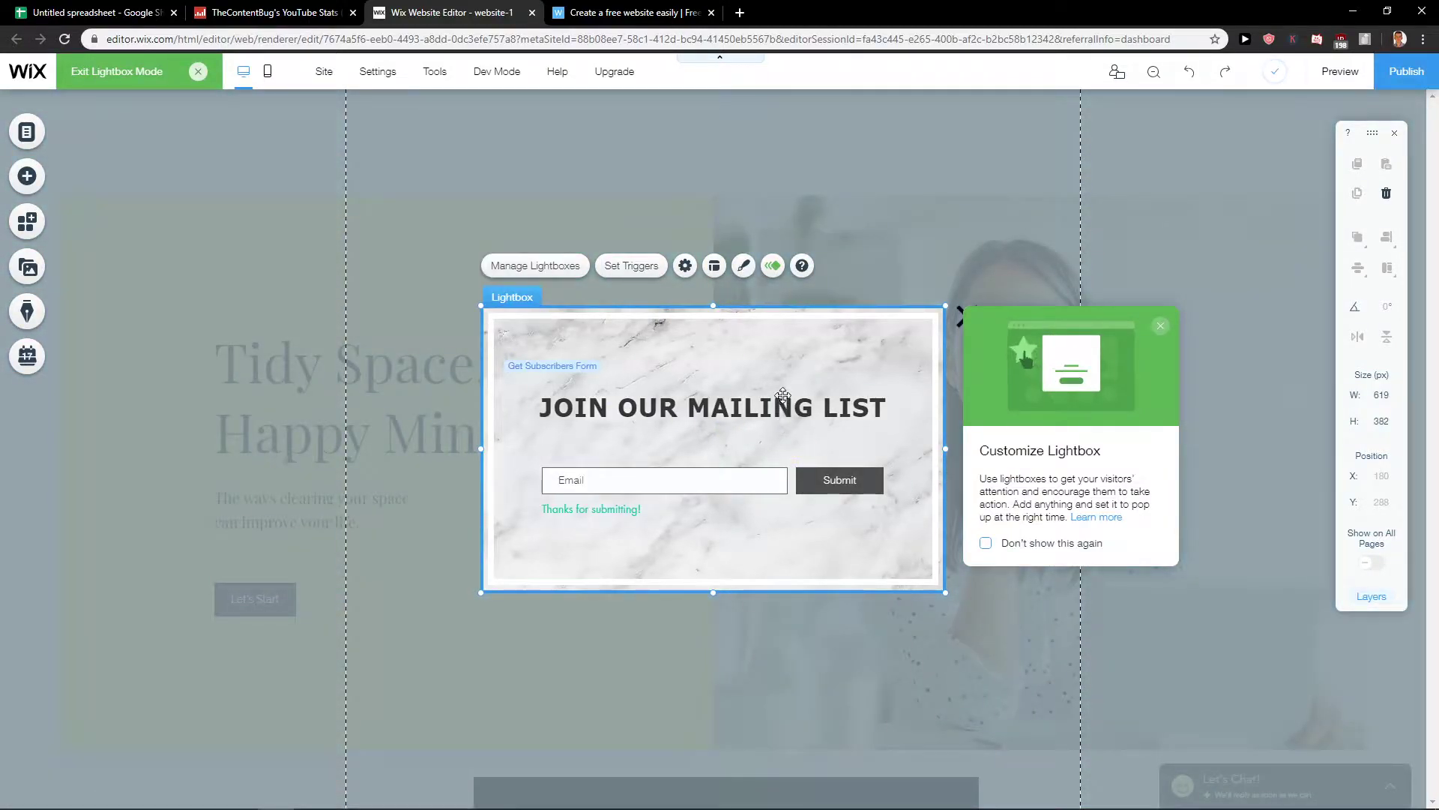
Nudge the subscribe form slightly lower and preview box designs, keeping the marble background
{"action": "mouse_move", "coordinate": [783, 391]}
{"action": "left_mouse_down"}
{"action": "mouse_move", "coordinate": [782, 408]}
{"action": "mouse_move", "coordinate": [783, 391]}
{"action": "left_mouse_up"}
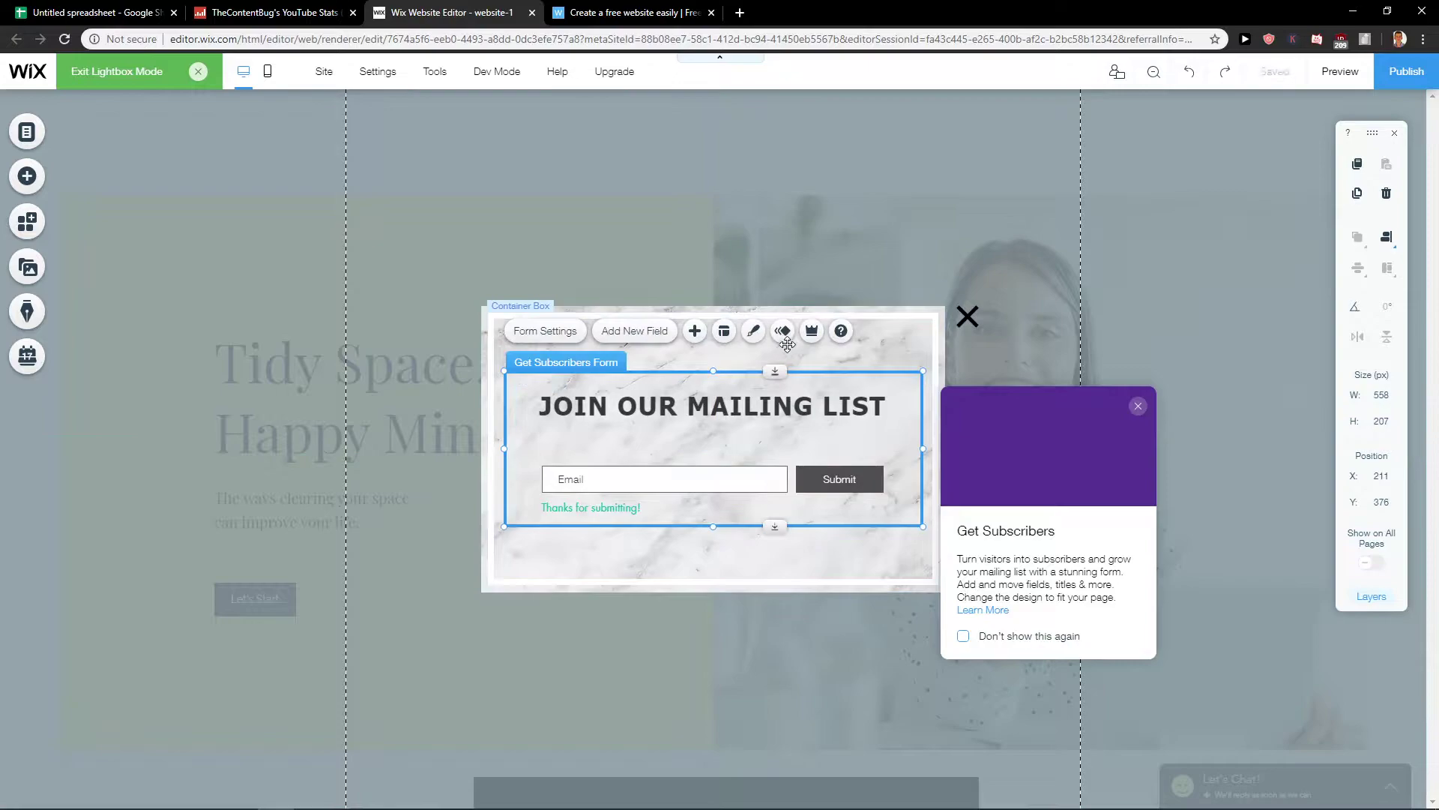
{"action": "left_click", "coordinate": [736, 361]}
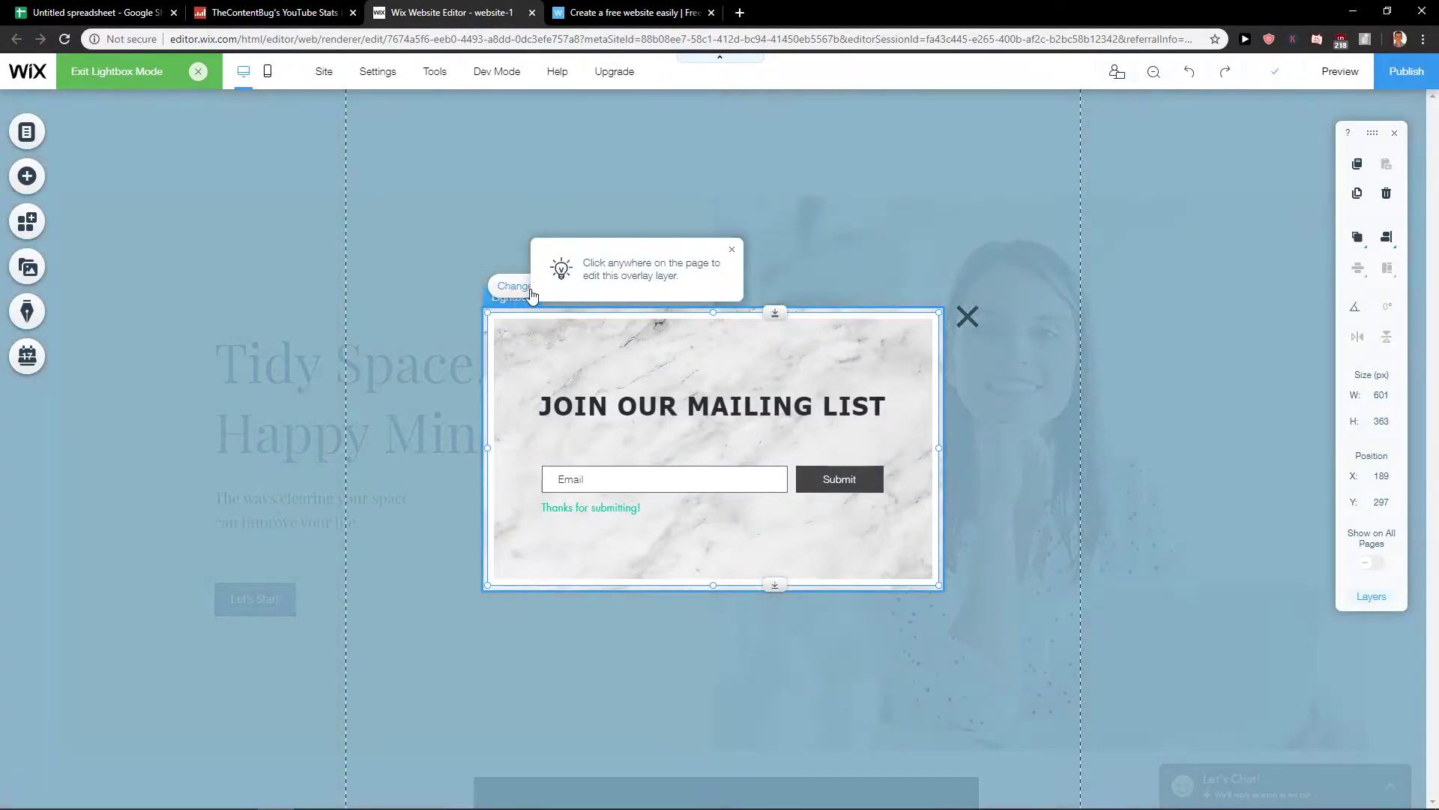
{"action": "left_click", "coordinate": [520, 289]}
{"action": "scroll", "coordinate": [1063, 506], "scroll_direction": "down", "scroll_amount": 2}
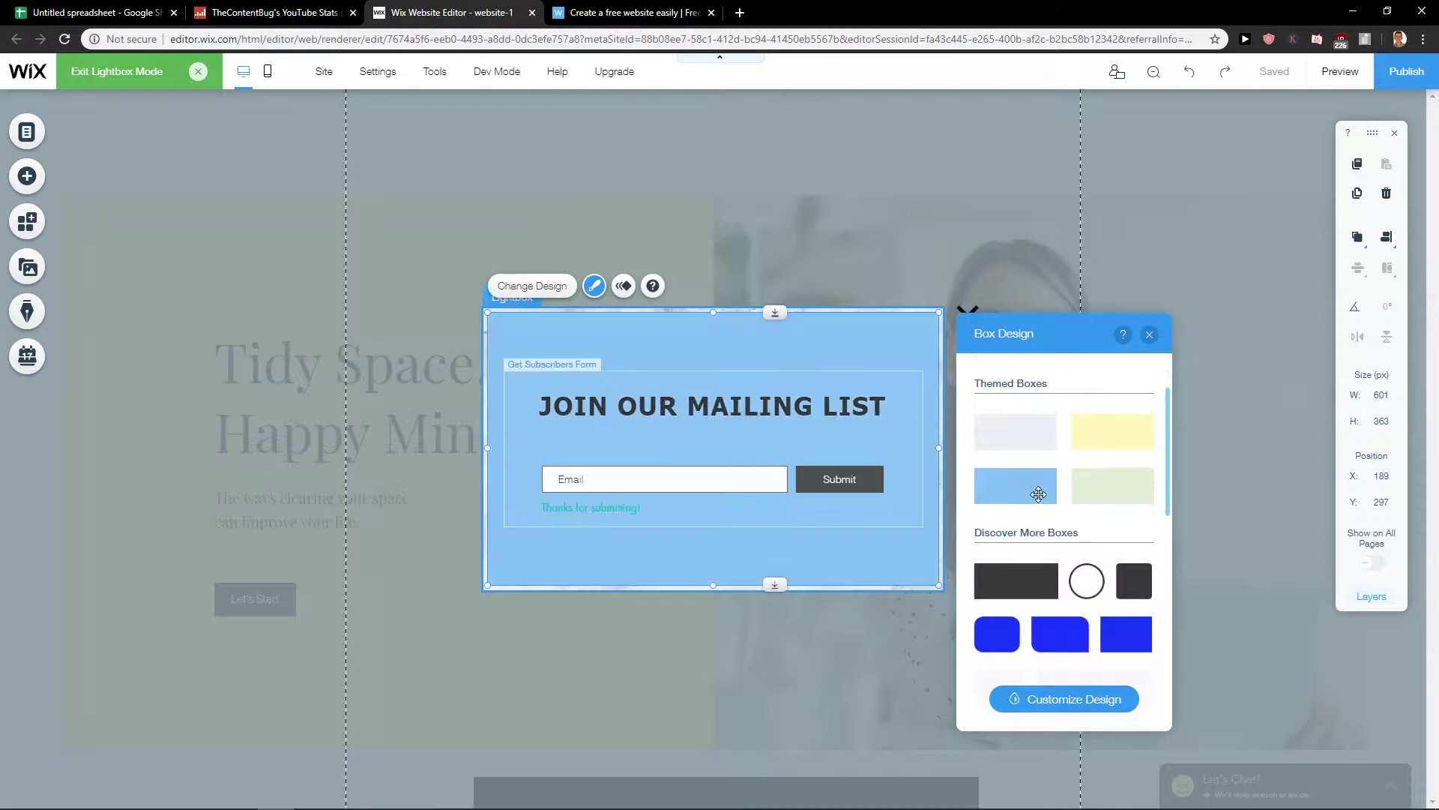
{"action": "scroll", "coordinate": [1062, 507], "scroll_direction": "down", "scroll_amount": 3}
{"action": "scroll", "coordinate": [1076, 519], "scroll_direction": "down", "scroll_amount": 2}
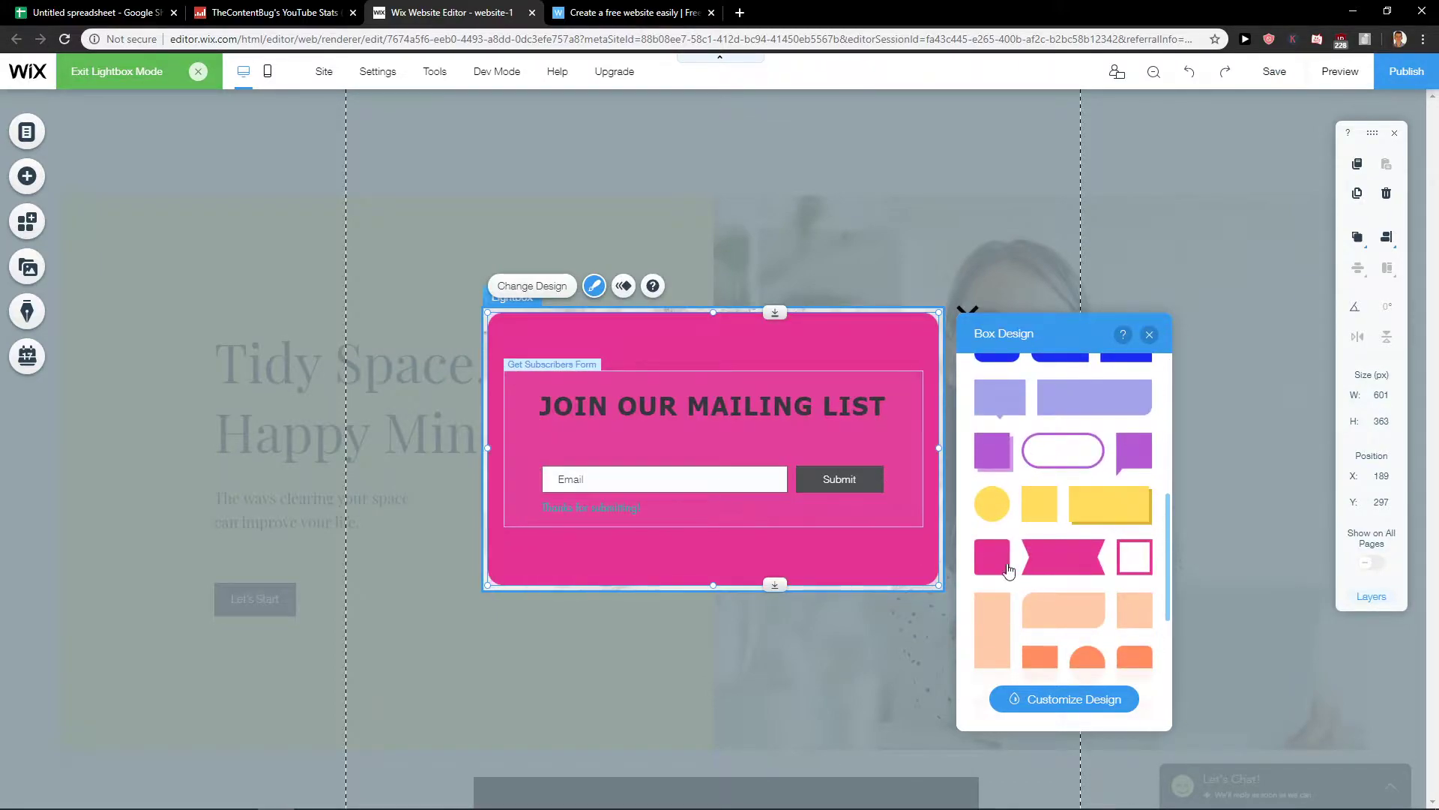
{"action": "scroll", "coordinate": [1016, 553], "scroll_direction": "down", "scroll_amount": 2}
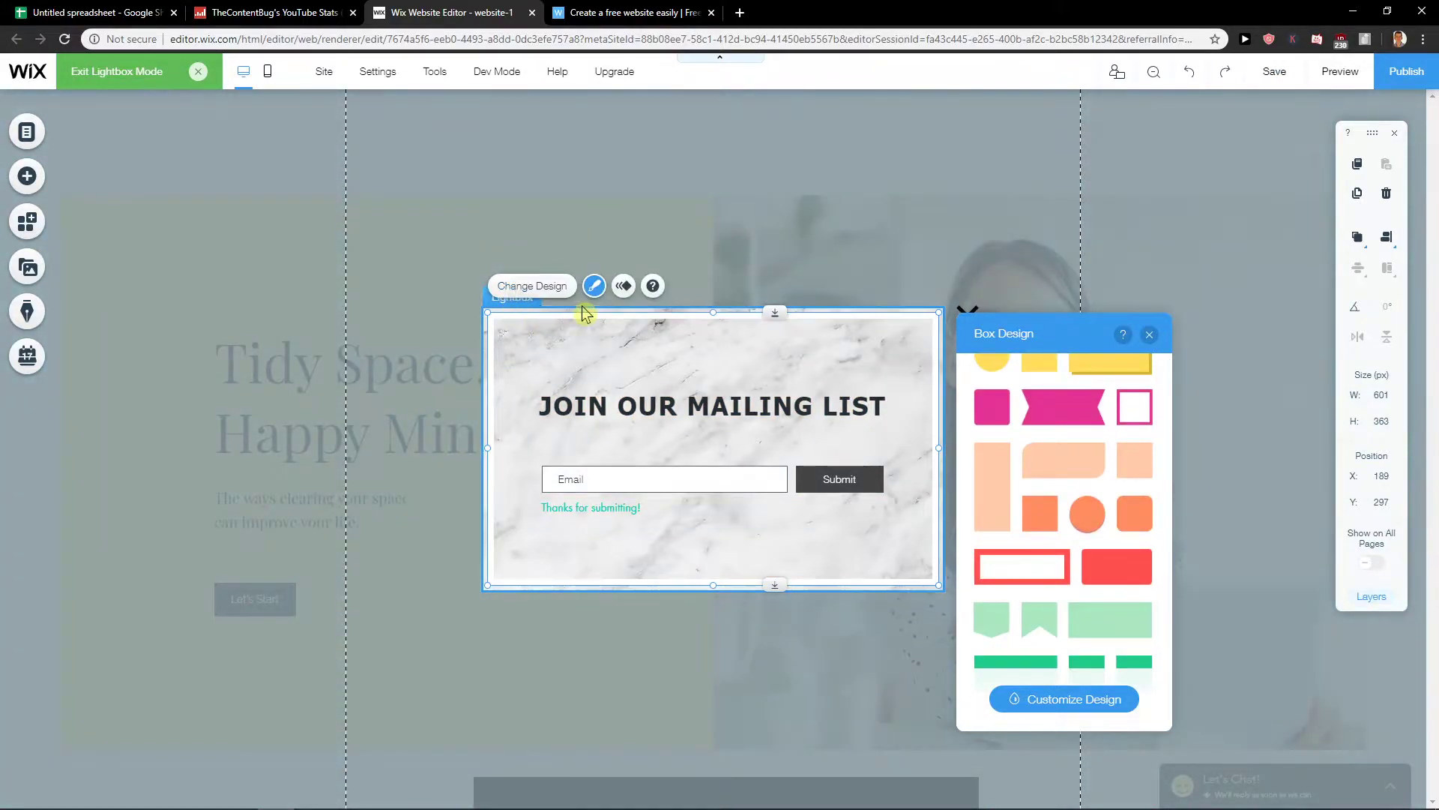
{"action": "left_click", "coordinate": [1149, 335]}
{"action": "left_click", "coordinate": [716, 425]}
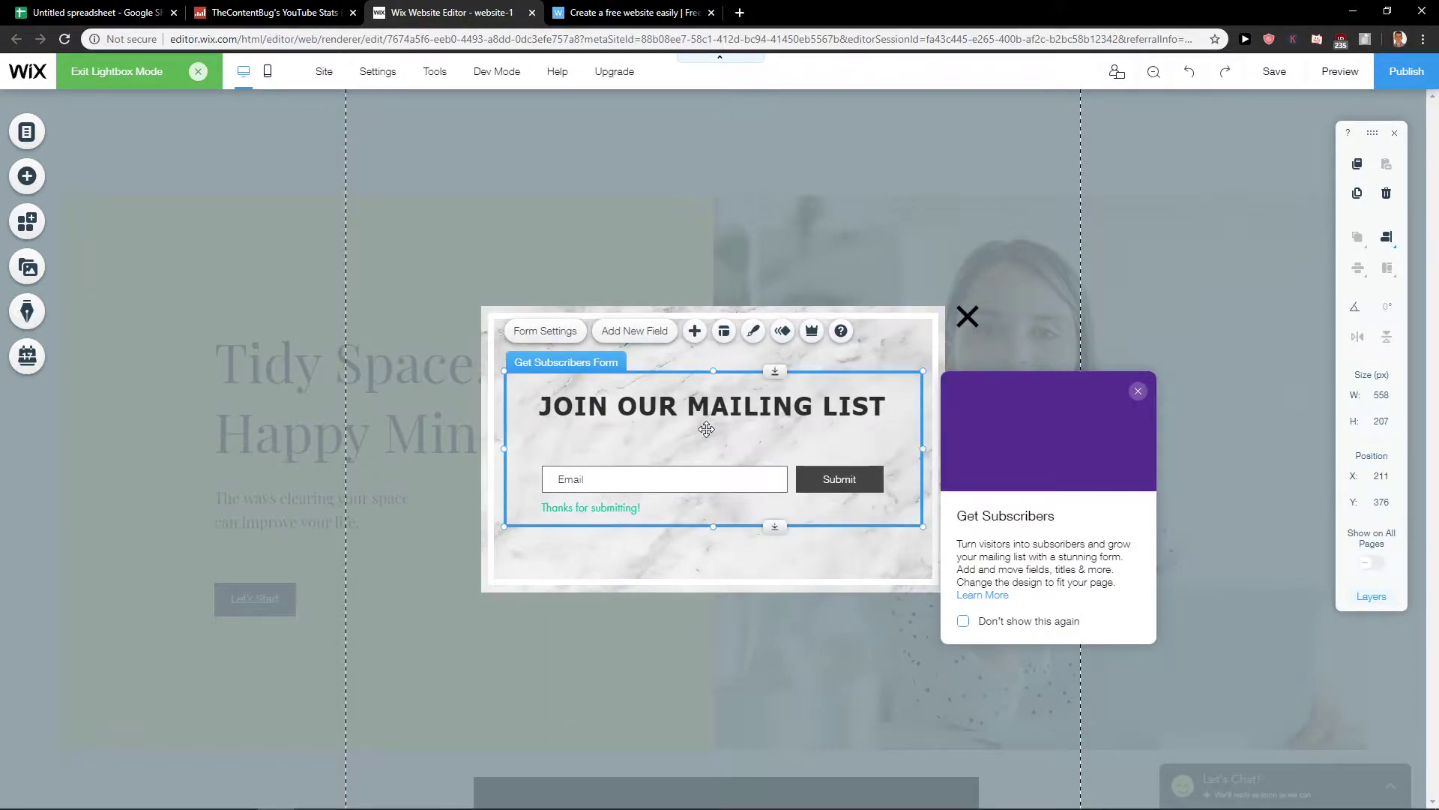
Review the form's Settings, Submit Message and Contacts sections
{"action": "left_click", "coordinate": [566, 337]}
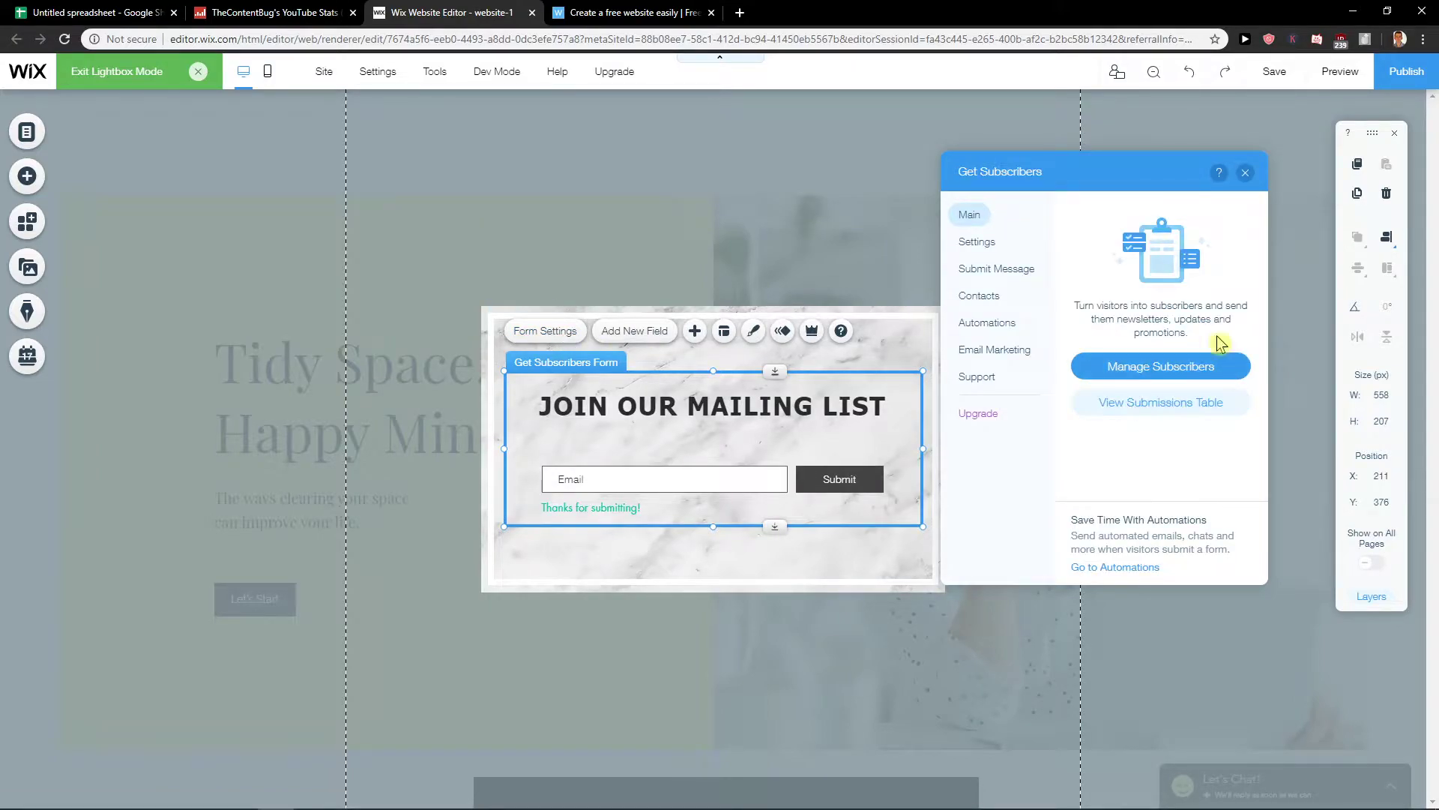
{"action": "left_click", "coordinate": [978, 243]}
{"action": "left_click", "coordinate": [970, 216]}
{"action": "left_click", "coordinate": [984, 271]}
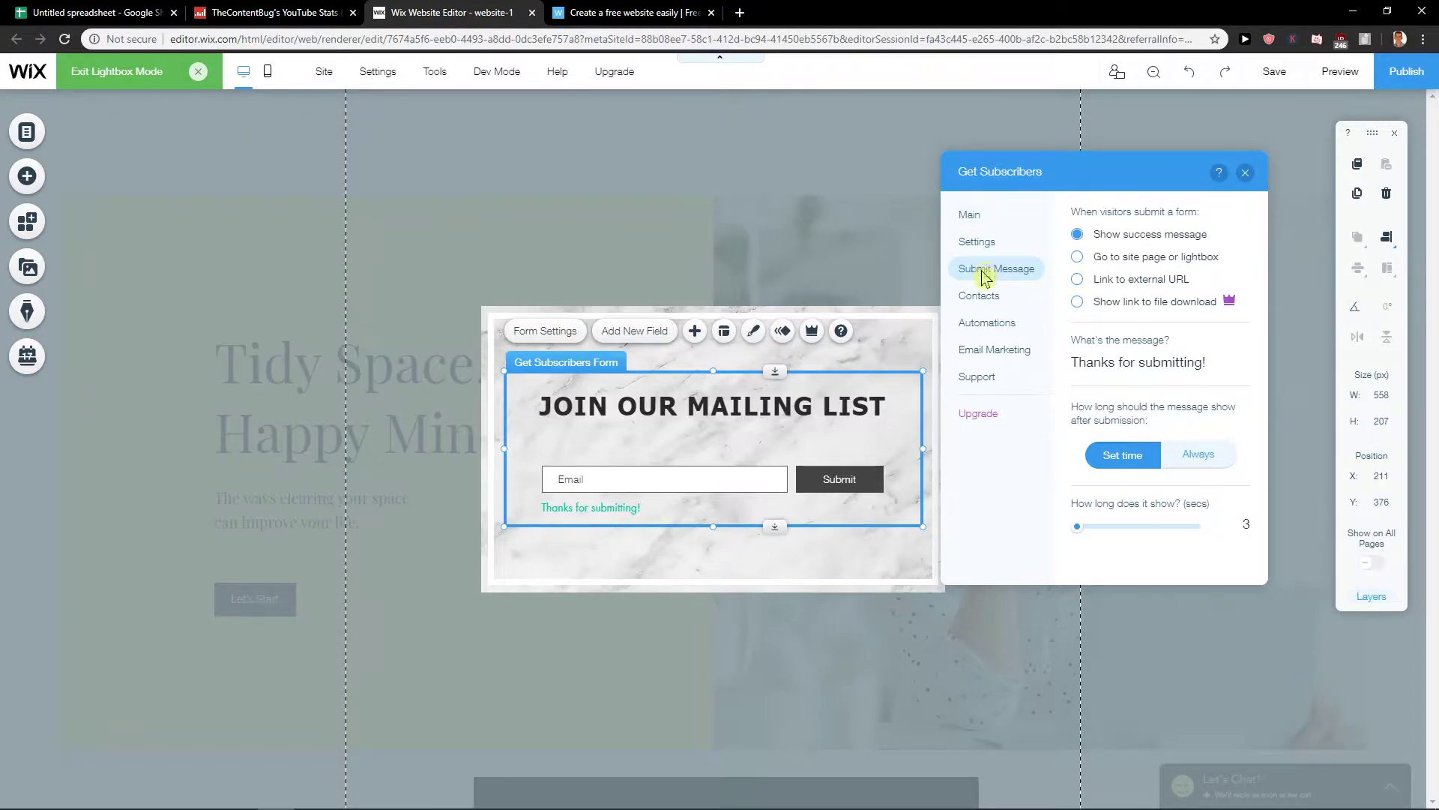
{"action": "left_click", "coordinate": [981, 297]}
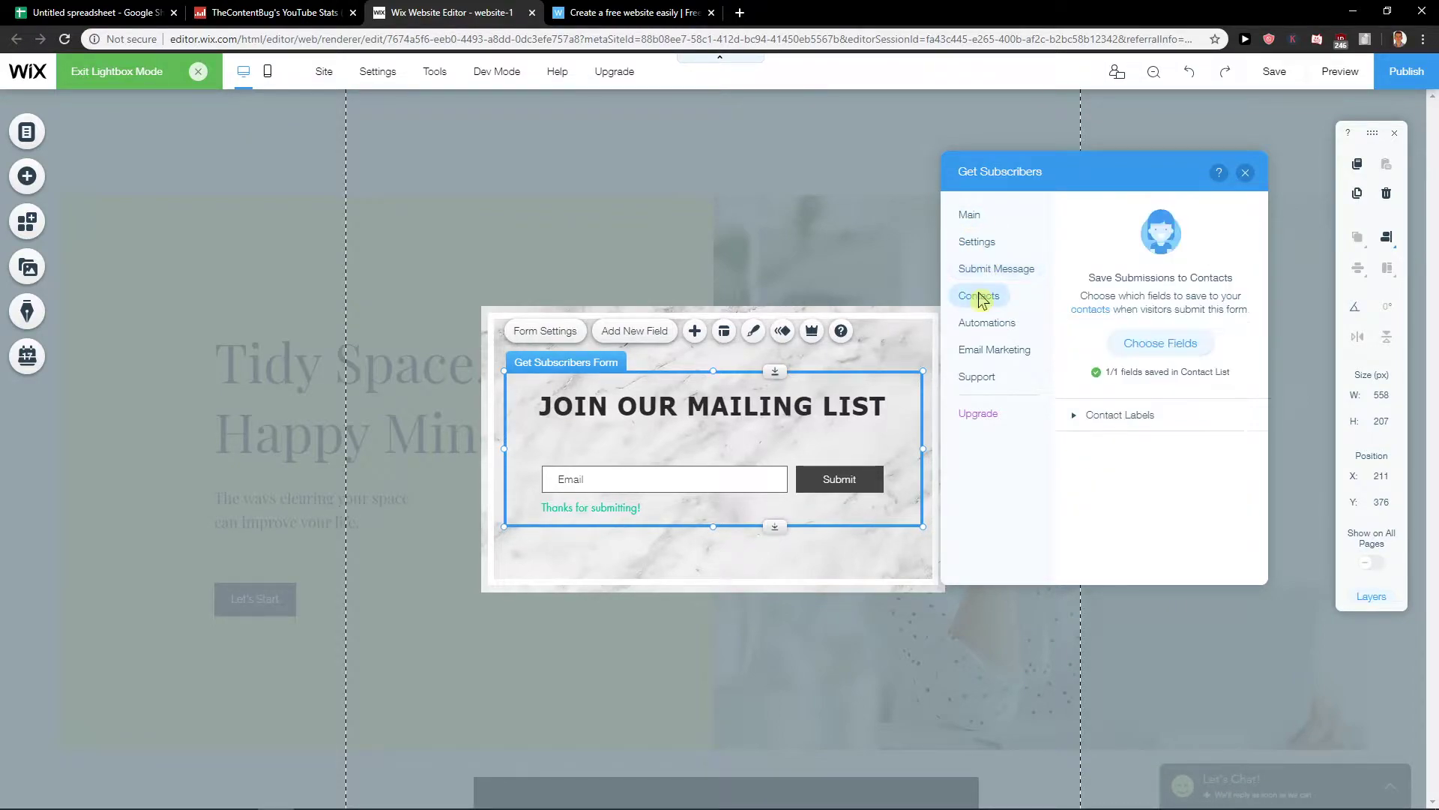
{"action": "left_click", "coordinate": [969, 214]}
Open the subscribers' contacts list in a new tab from Manage Subscribers
{"action": "left_click", "coordinate": [1158, 369]}
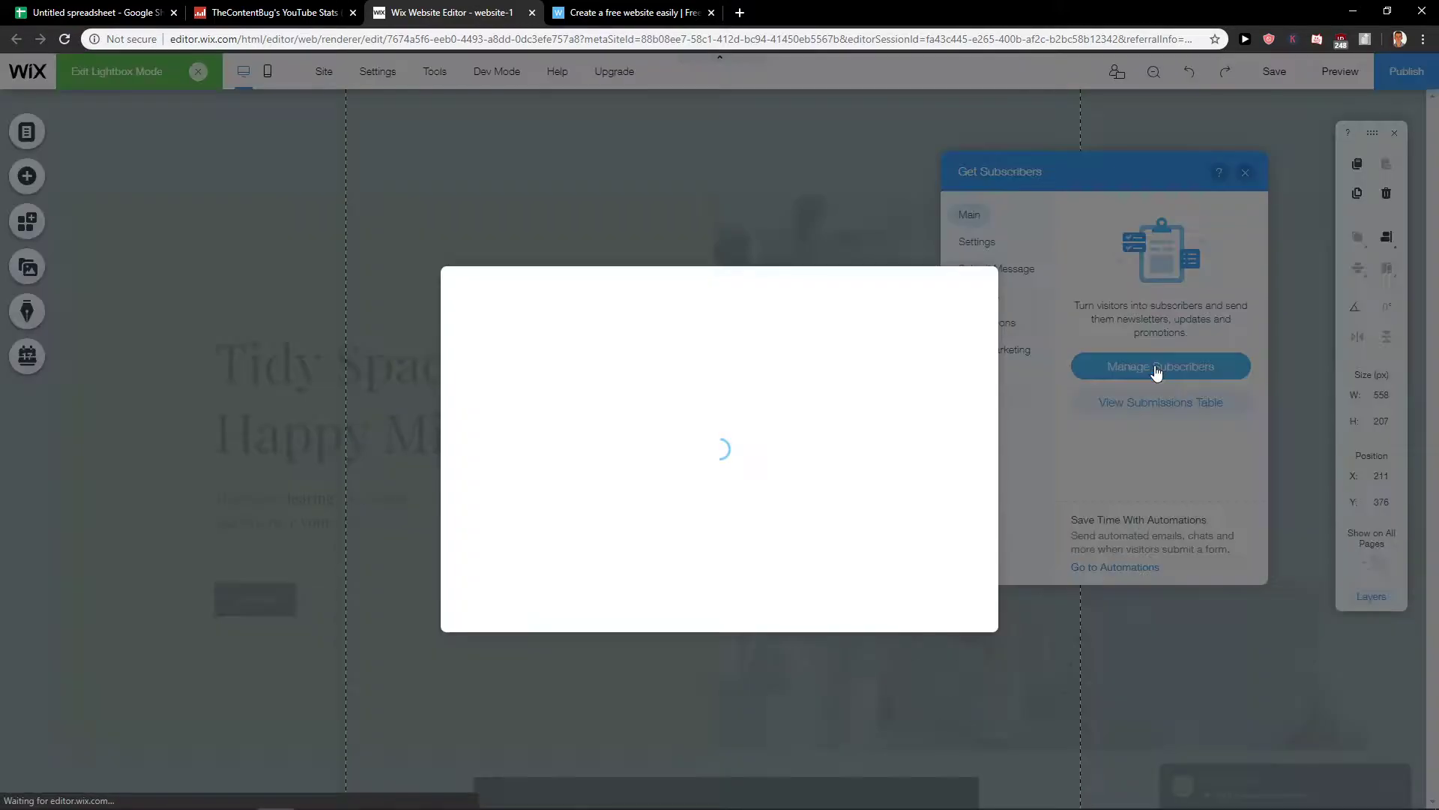
{"action": "left_click", "coordinate": [558, 587]}
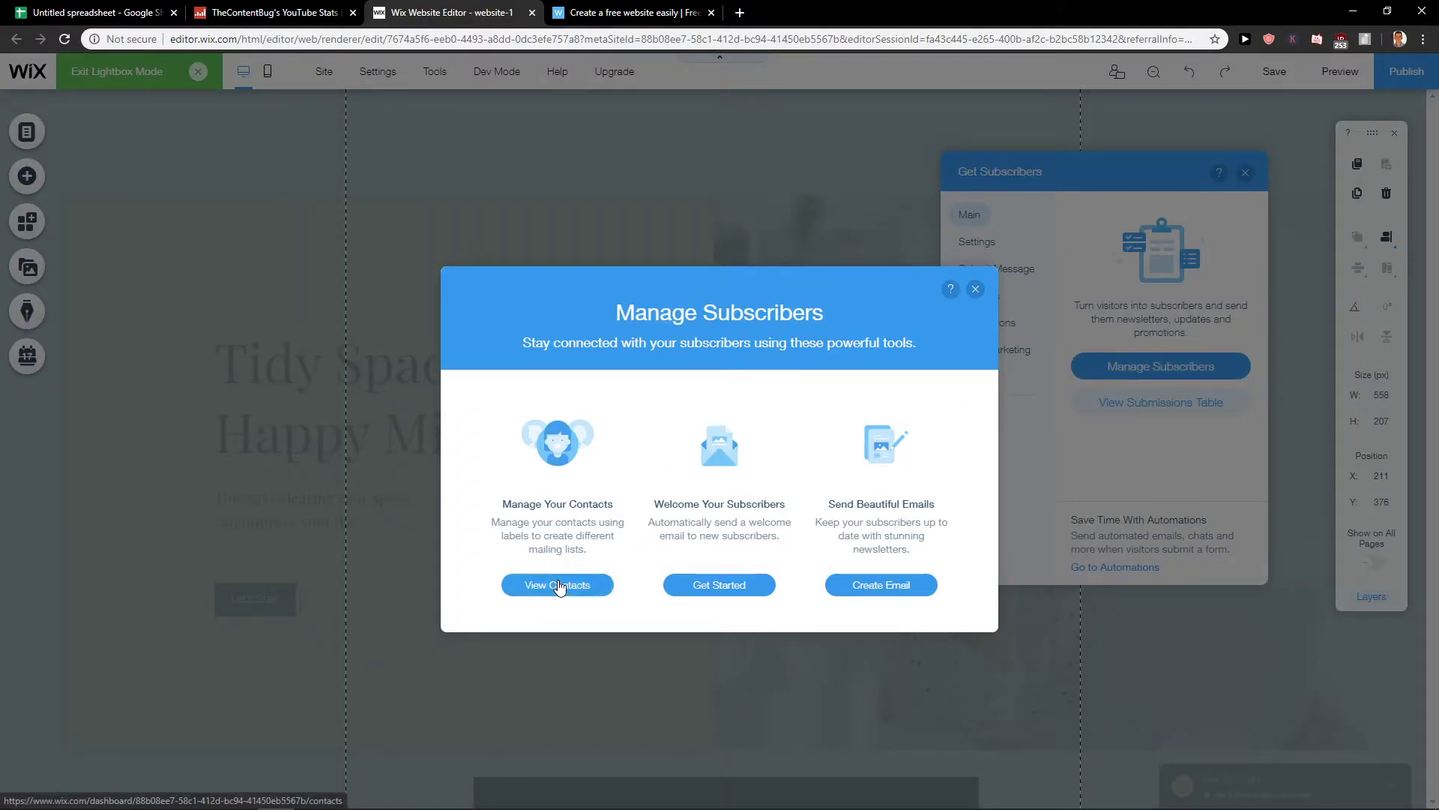
{"action": "left_click", "coordinate": [975, 289]}
Check the form's notification, automation and contact field mapping options
{"action": "left_click", "coordinate": [979, 244]}
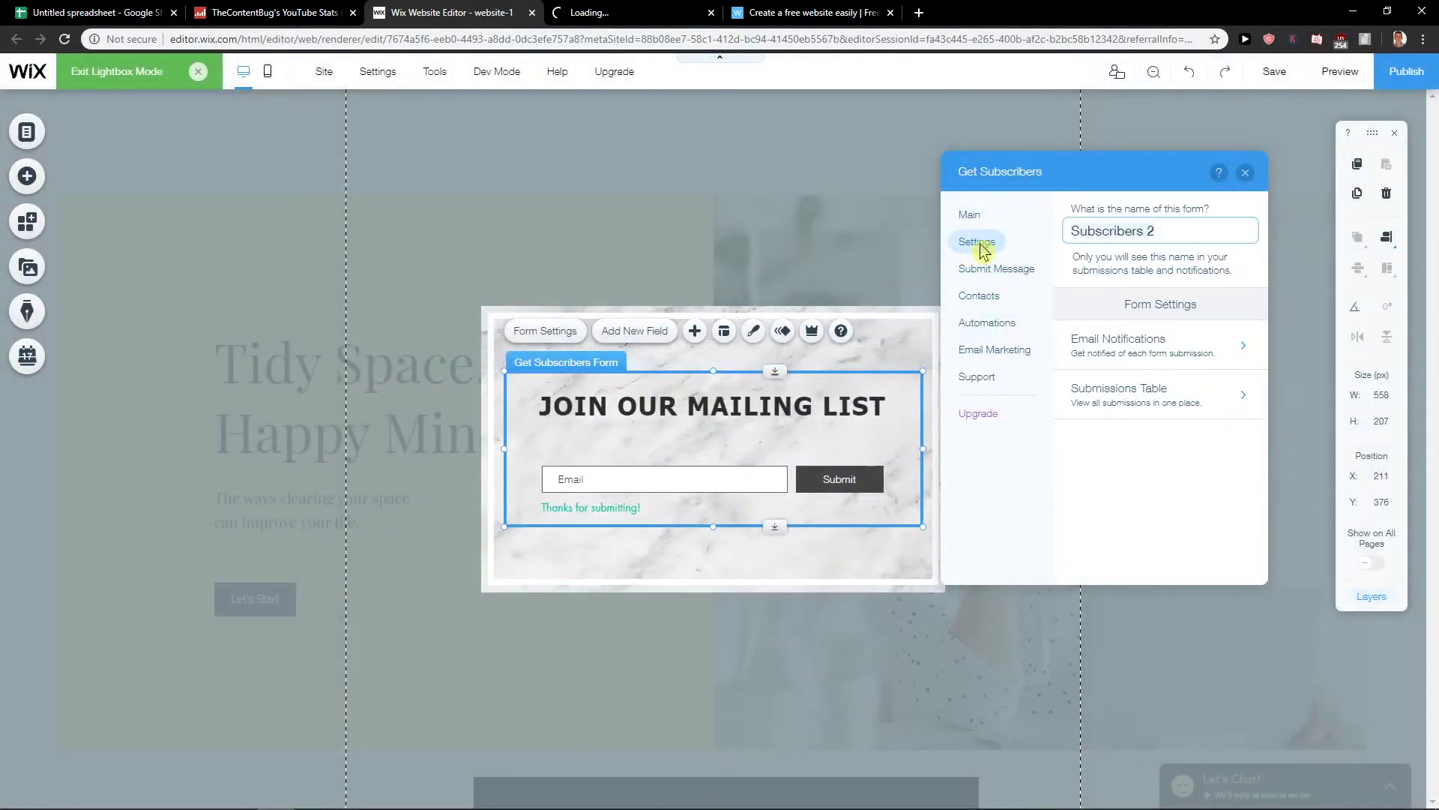
{"action": "left_click", "coordinate": [989, 323]}
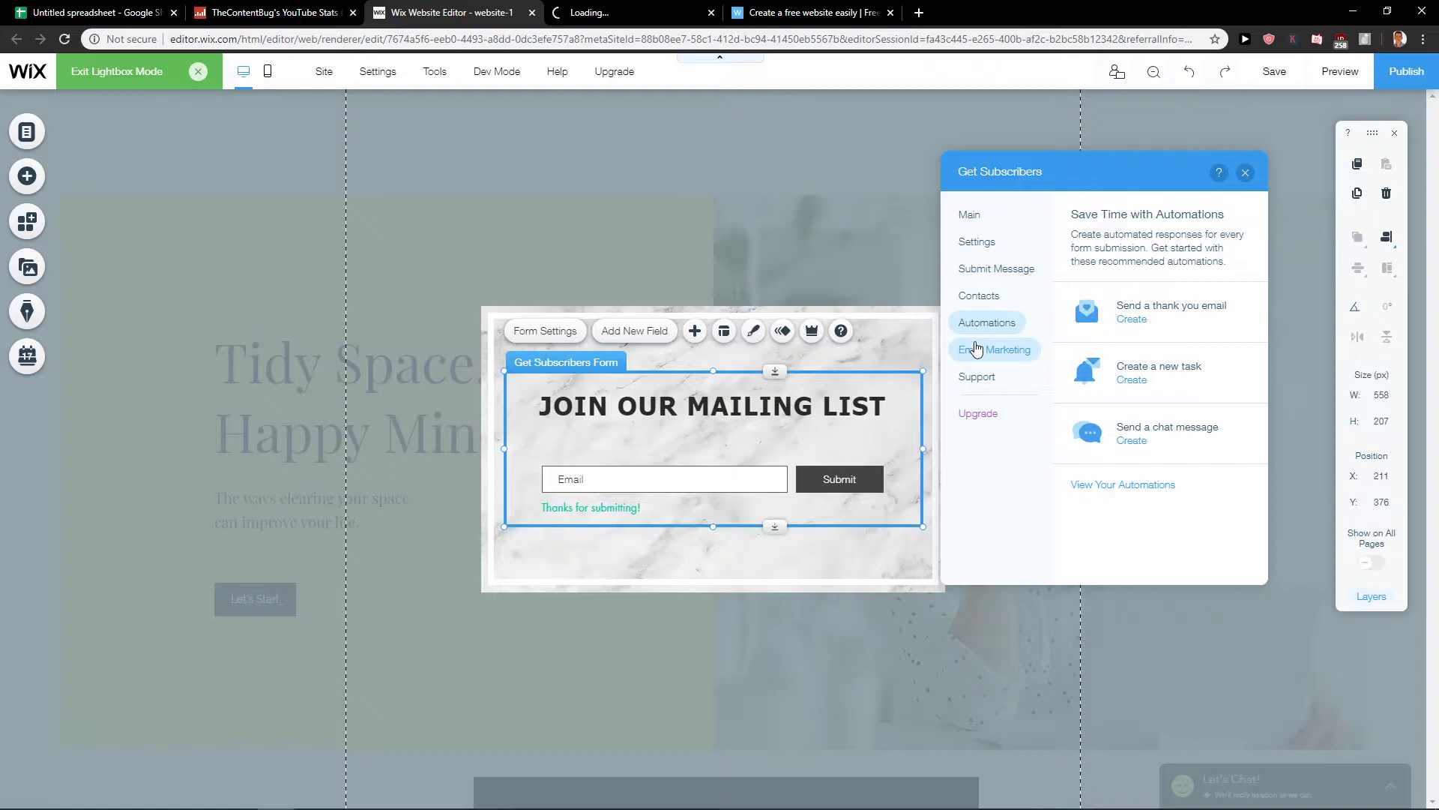
{"action": "left_click", "coordinate": [988, 299]}
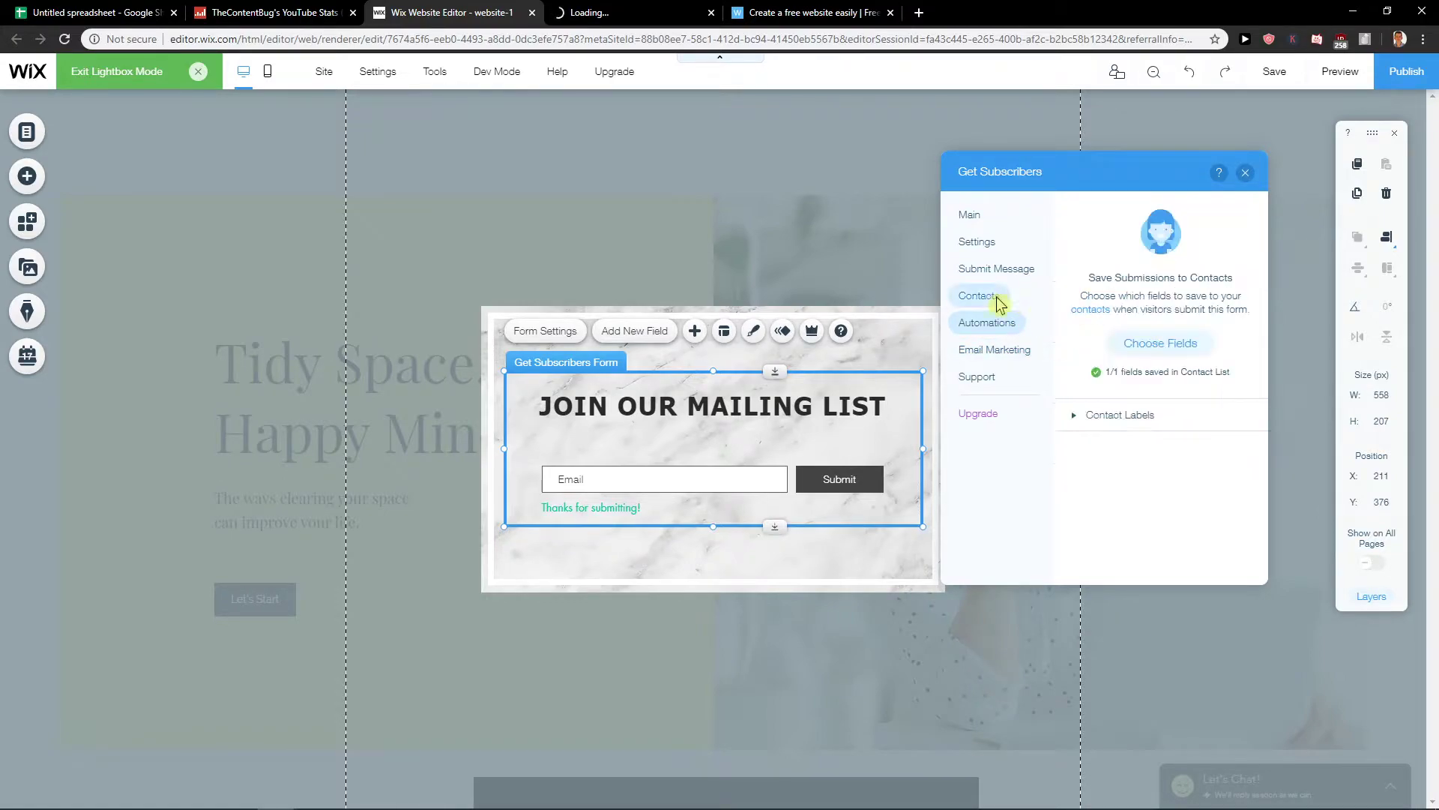
{"action": "left_click", "coordinate": [1145, 347]}
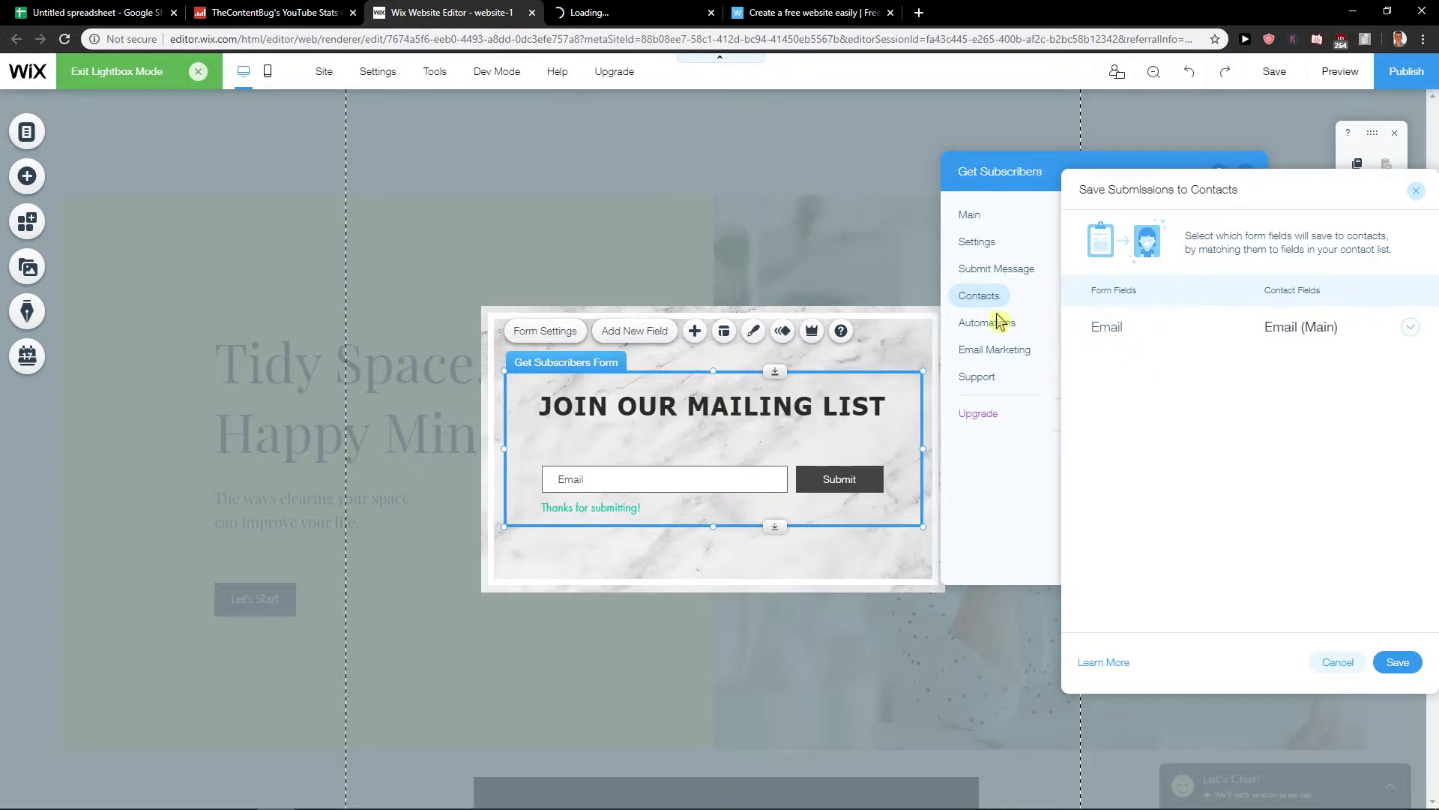
{"action": "left_click", "coordinate": [1419, 193]}
Check the 'Thanks for submitting!' submit message, then close the form settings
{"action": "left_click", "coordinate": [979, 272]}
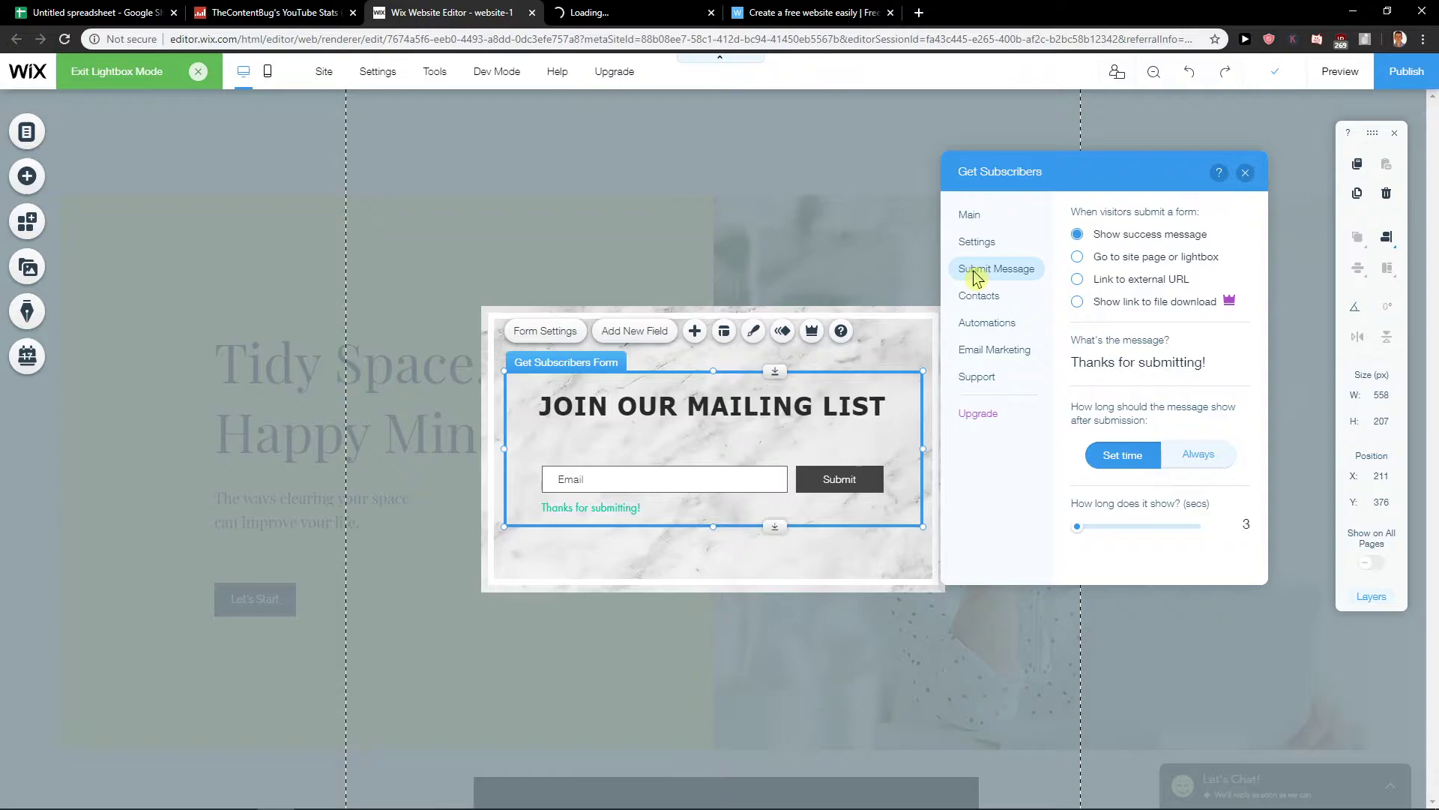
{"action": "left_click", "coordinate": [1110, 361]}
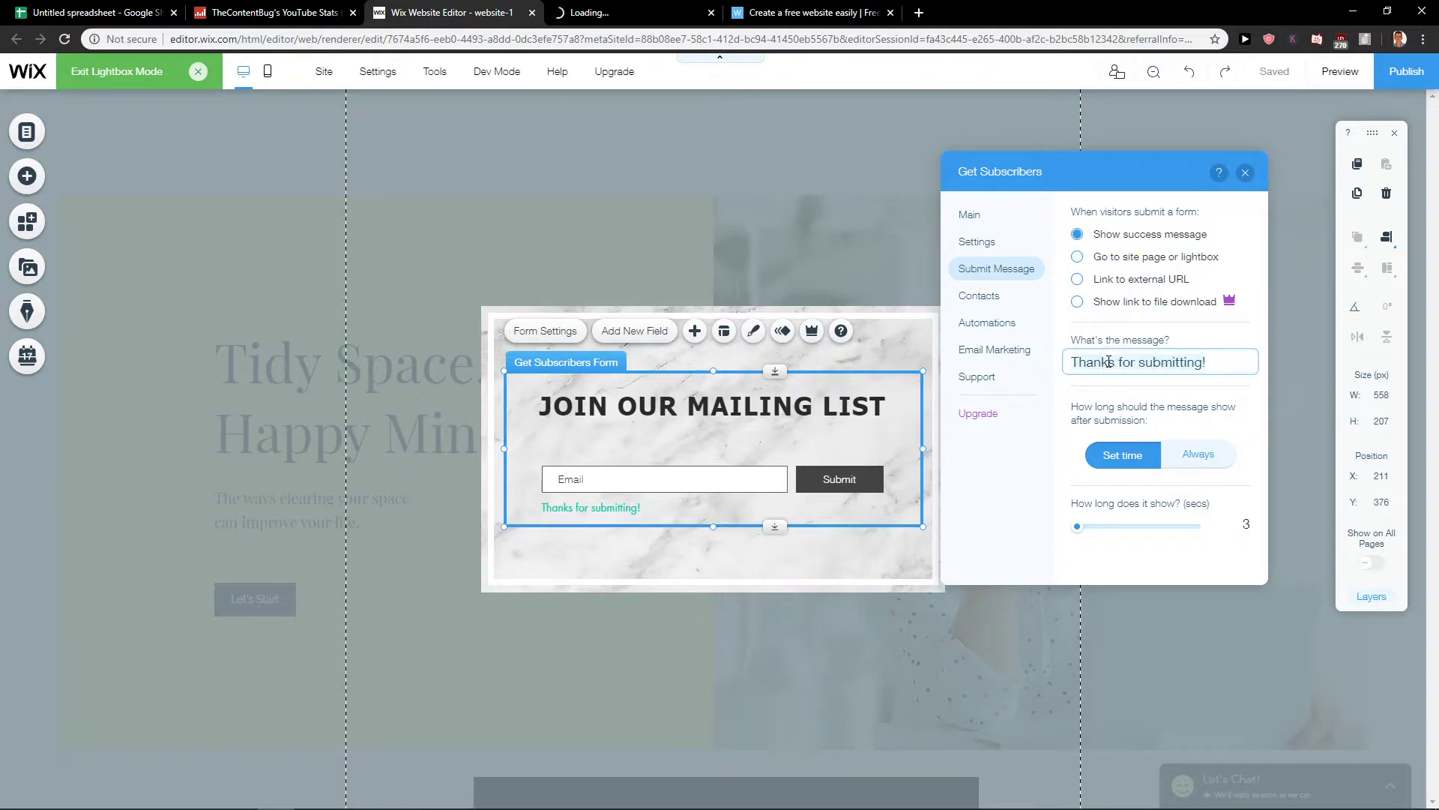
{"action": "left_click", "coordinate": [976, 295]}
{"action": "left_click", "coordinate": [820, 572]}
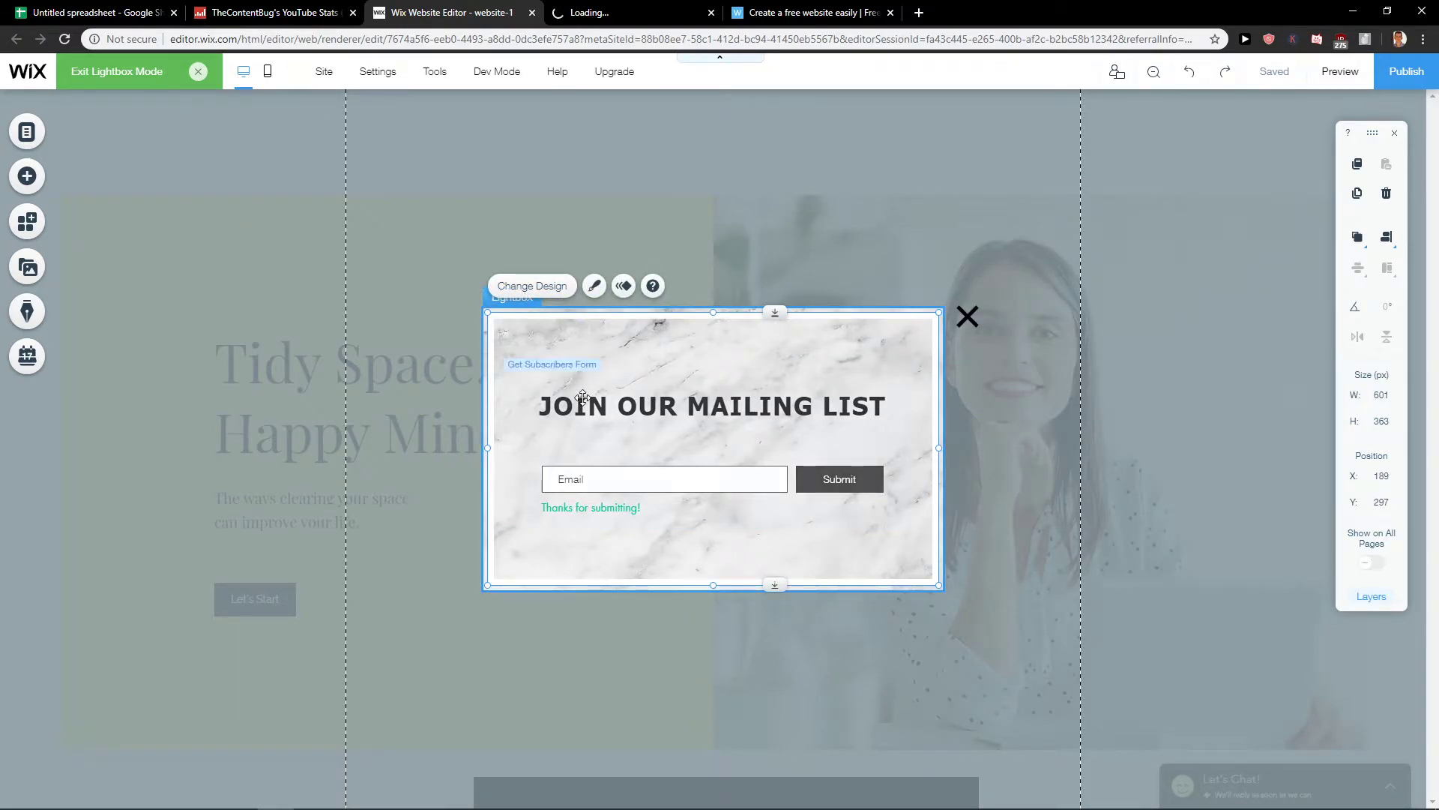
In the Email field's settings, replace placeholder 'Email' with 'Write your email here!'
{"action": "left_click", "coordinate": [613, 435]}
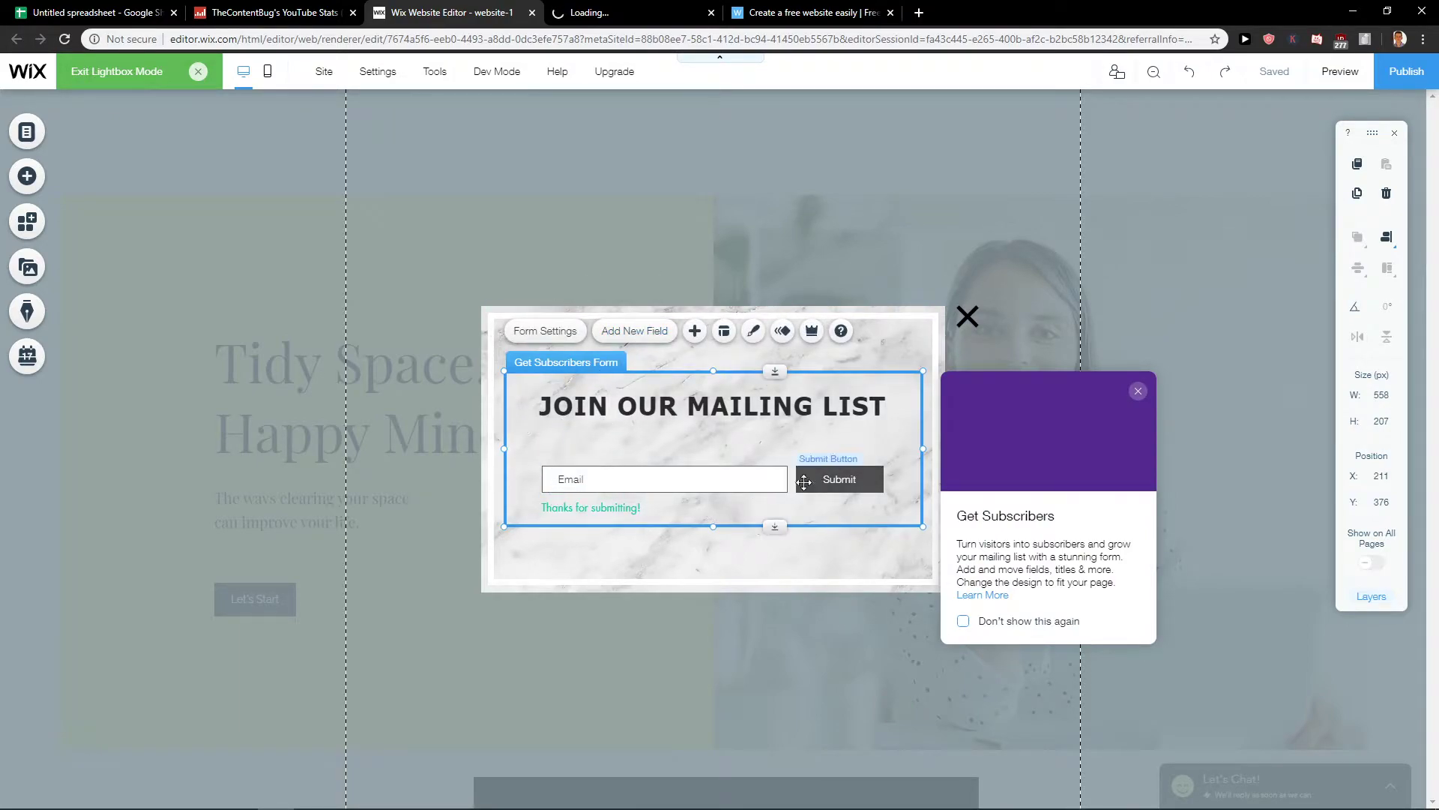
{"action": "double_click", "coordinate": [691, 479]}
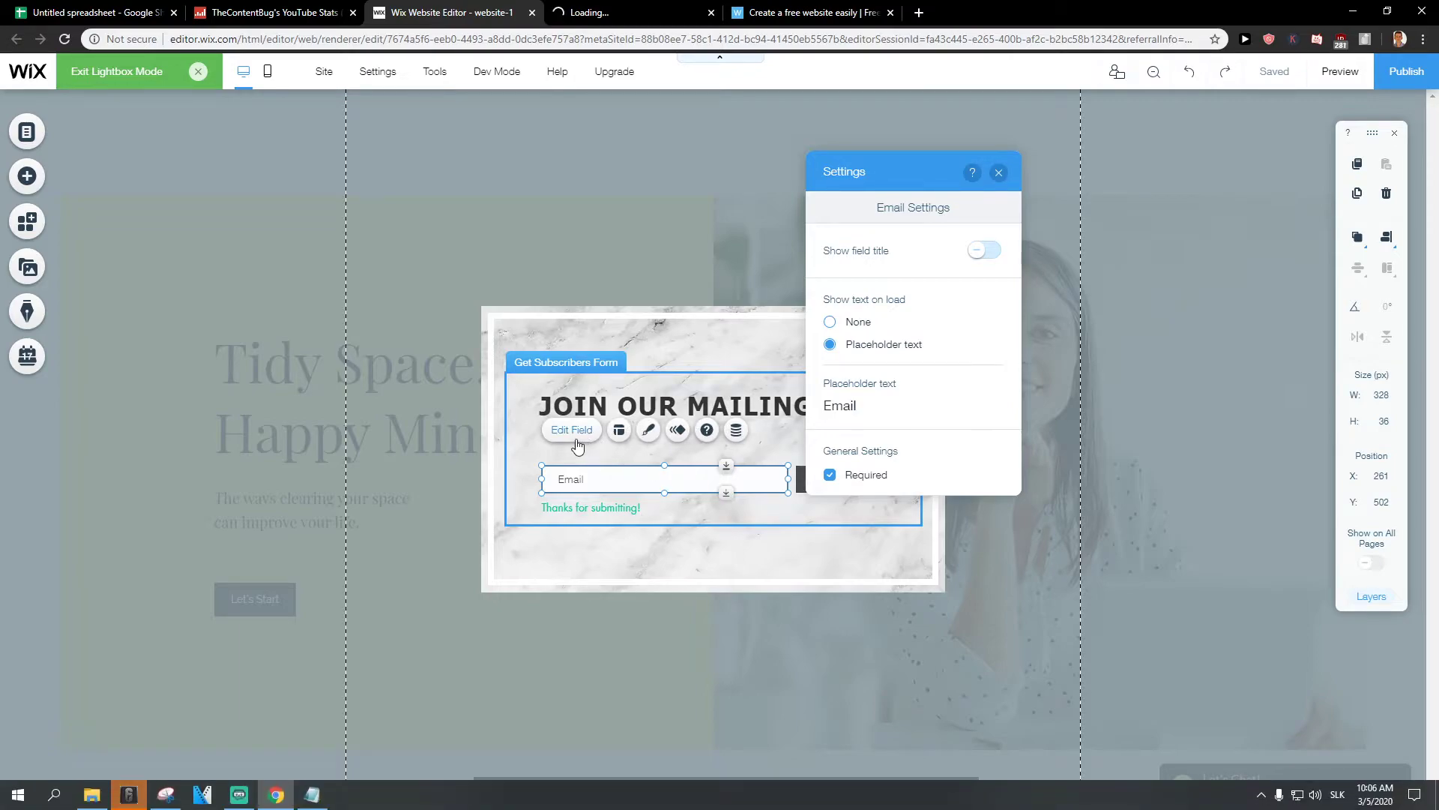
{"action": "left_click", "coordinate": [866, 402]}
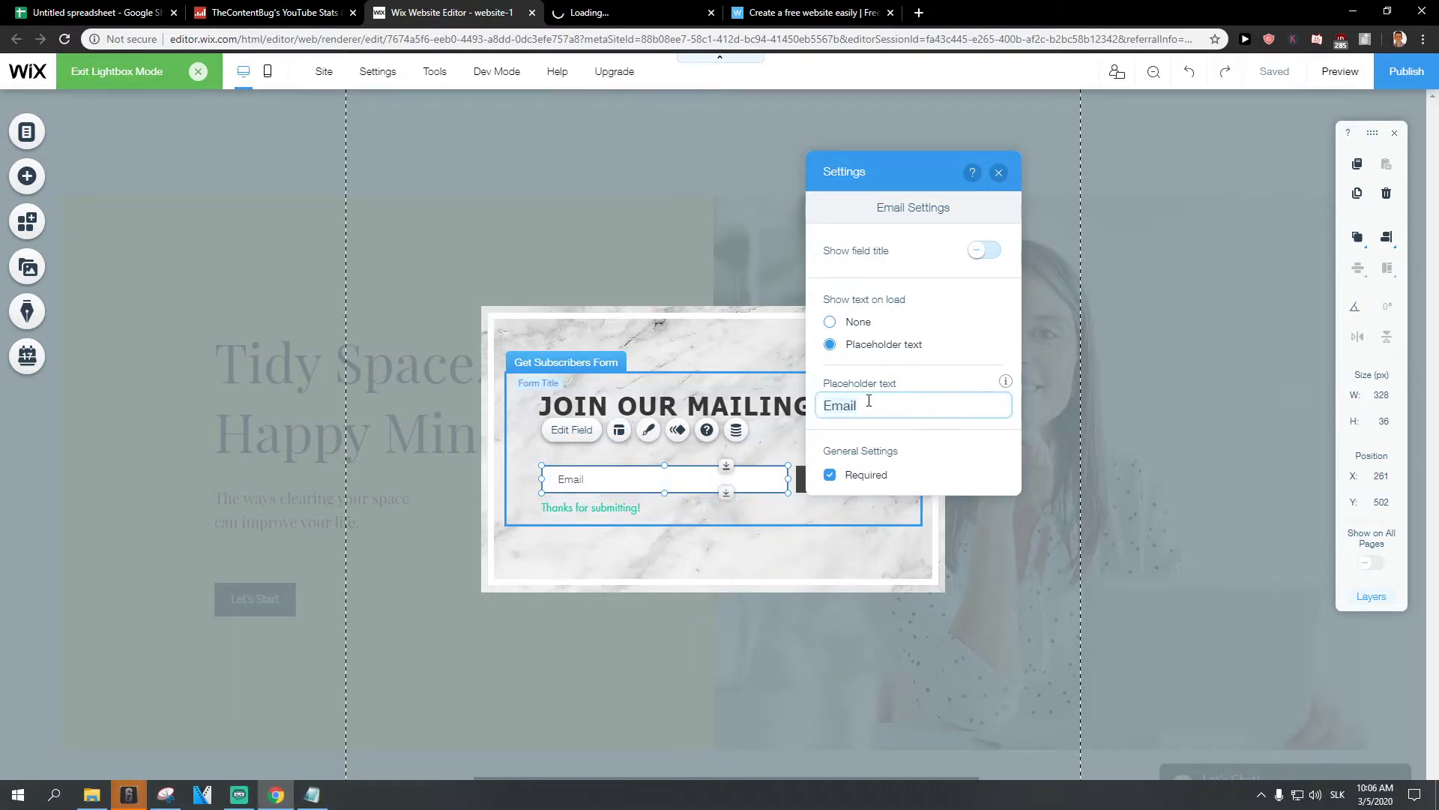
{"action": "type", "text": "..."}
{"action": "type", "text": "Wri"}
{"action": "type", "text": "ur em"}
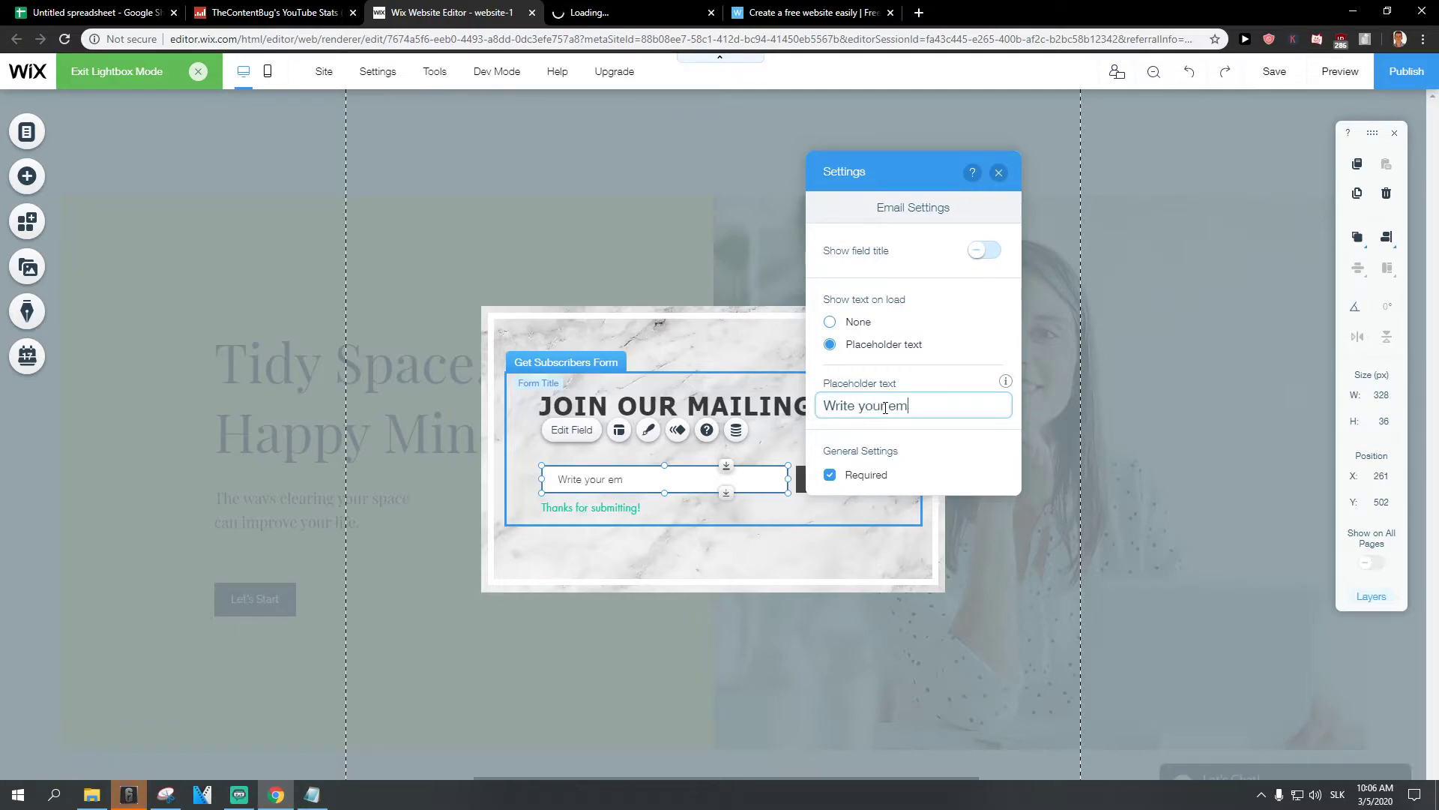
{"action": "type", "text": "aily here"}
{"action": "key", "text": "BackSpace"}
{"action": "key", "text": "BackSpace"}
{"action": "key", "text": "BackSpace"}
{"action": "key", "text": "BackSpace"}
{"action": "key", "text": "BackSpace"}
{"action": "type", "text": "here!"}
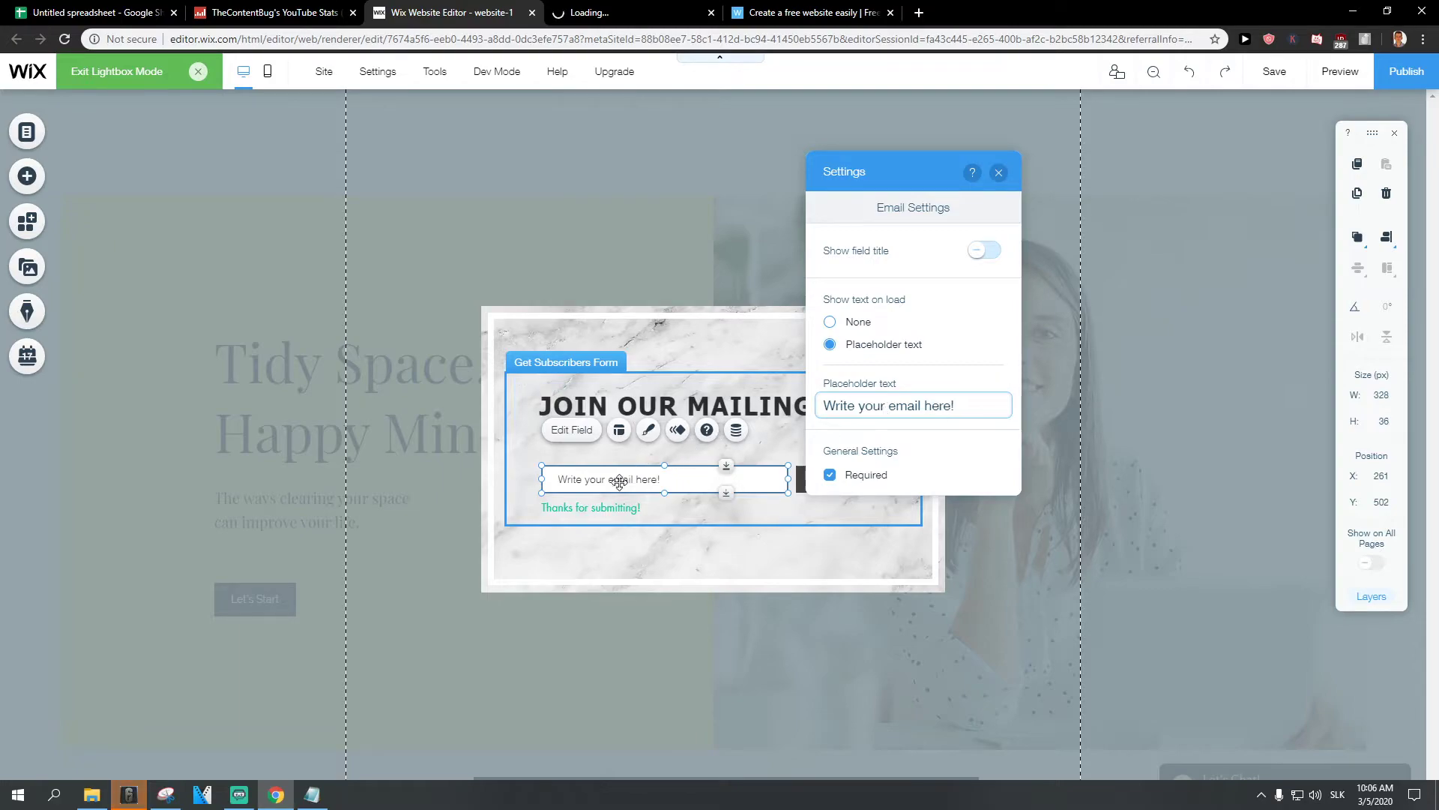
Erase 'Thanks for submitting!' under the form and write 'No Worries, you wont get any spam!'
{"action": "left_click", "coordinate": [589, 509]}
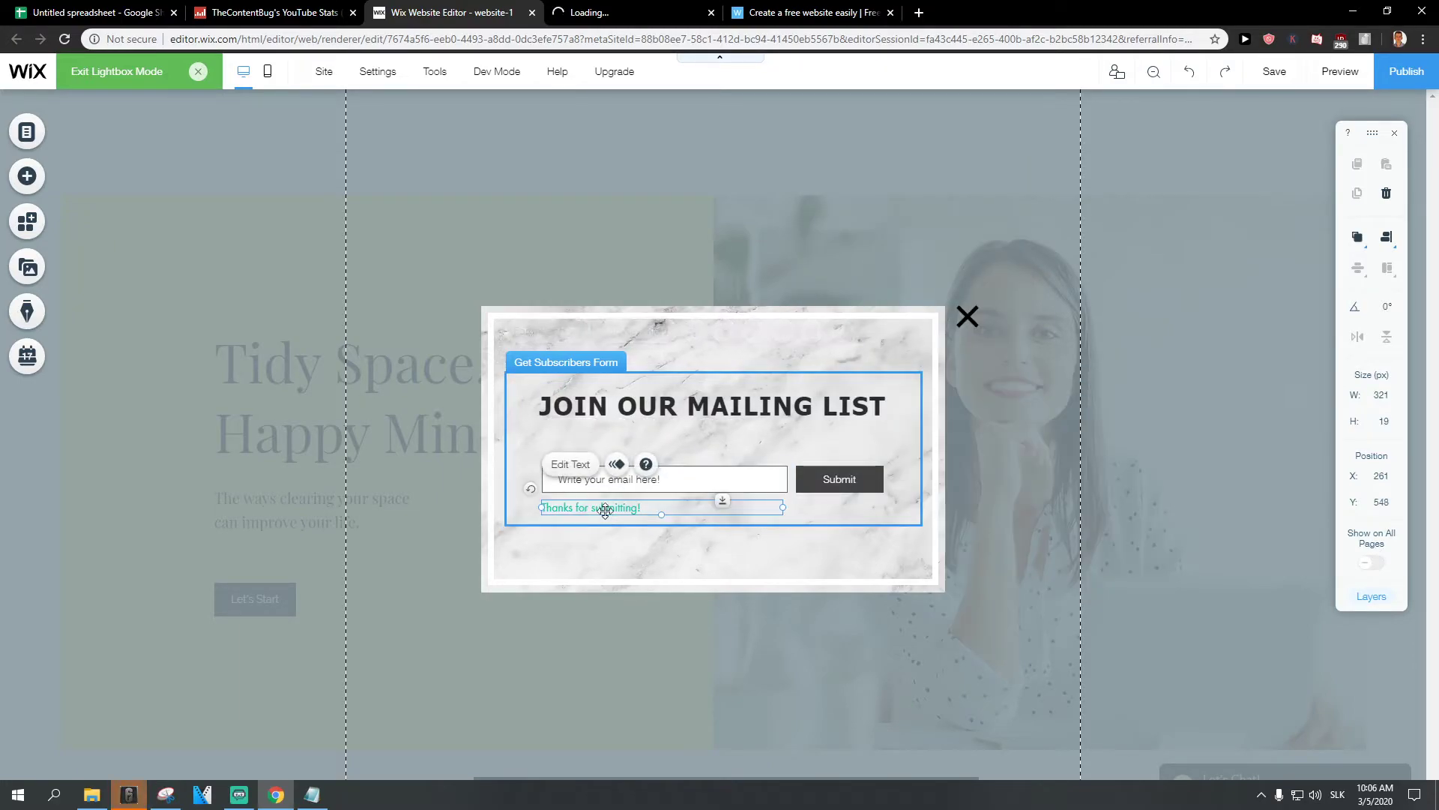
{"action": "left_click", "coordinate": [573, 463]}
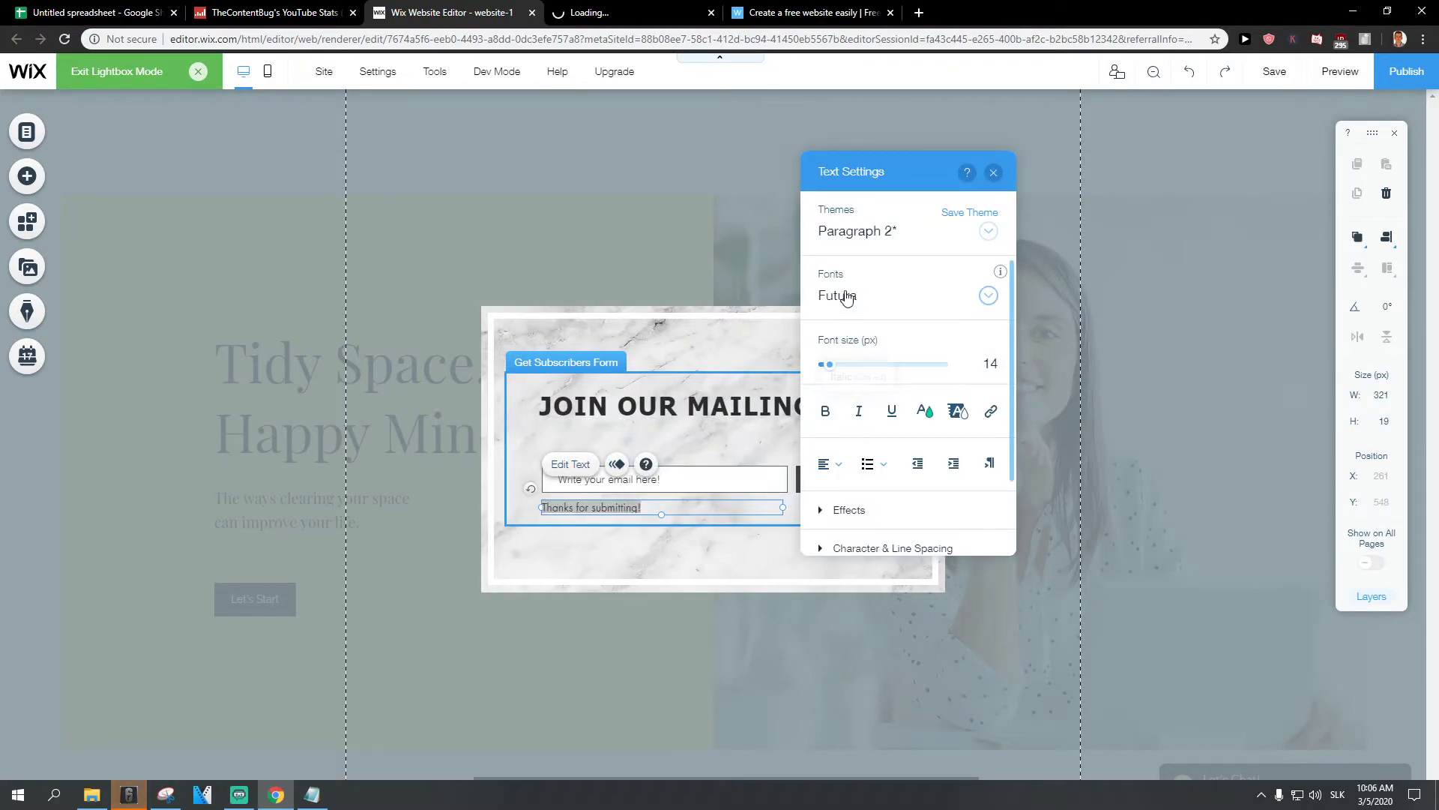
{"action": "scroll", "coordinate": [841, 327], "scroll_direction": "down", "scroll_amount": 2}
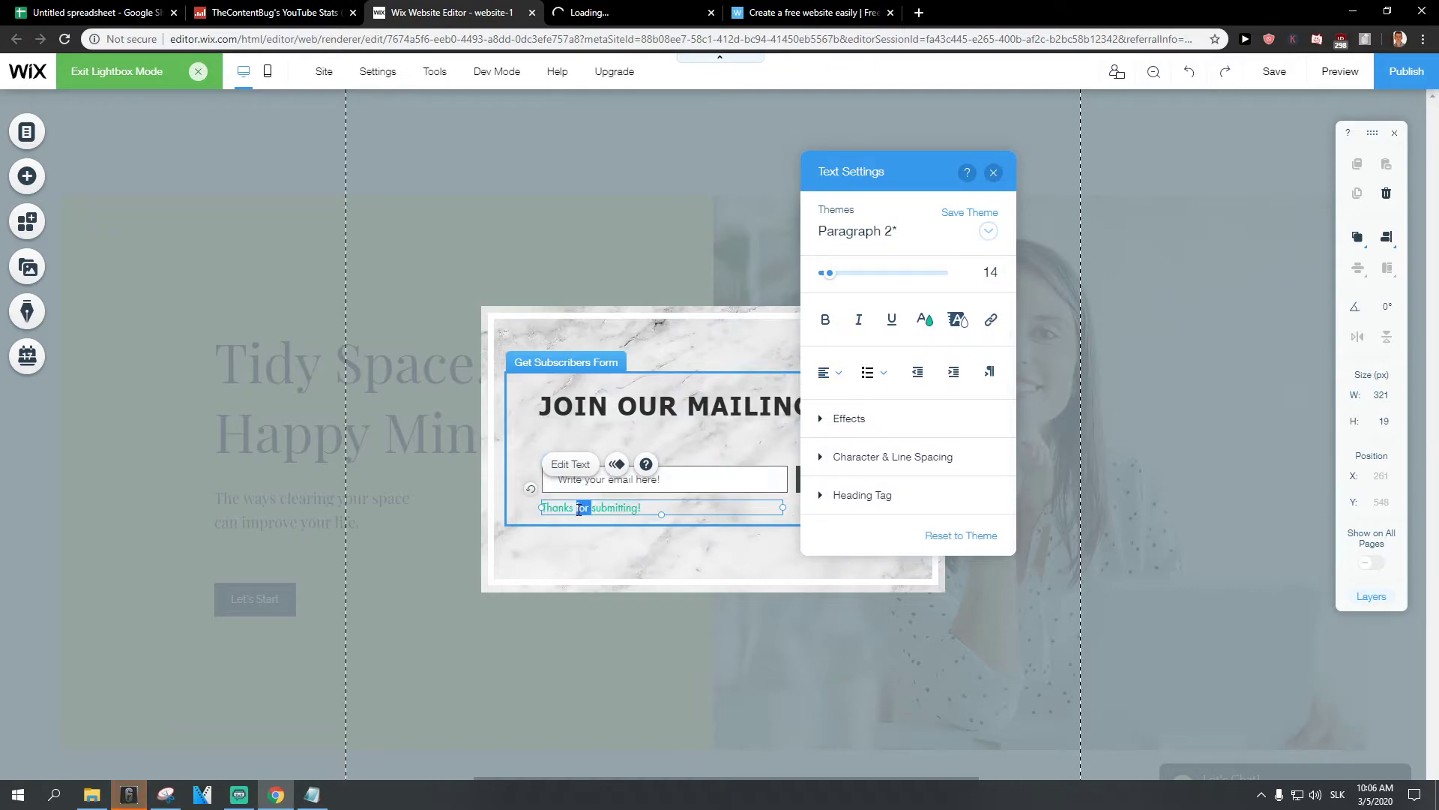
{"action": "key", "text": "BackSpace"}
{"action": "type", "text": "No Worries, you wont get any spam!"}
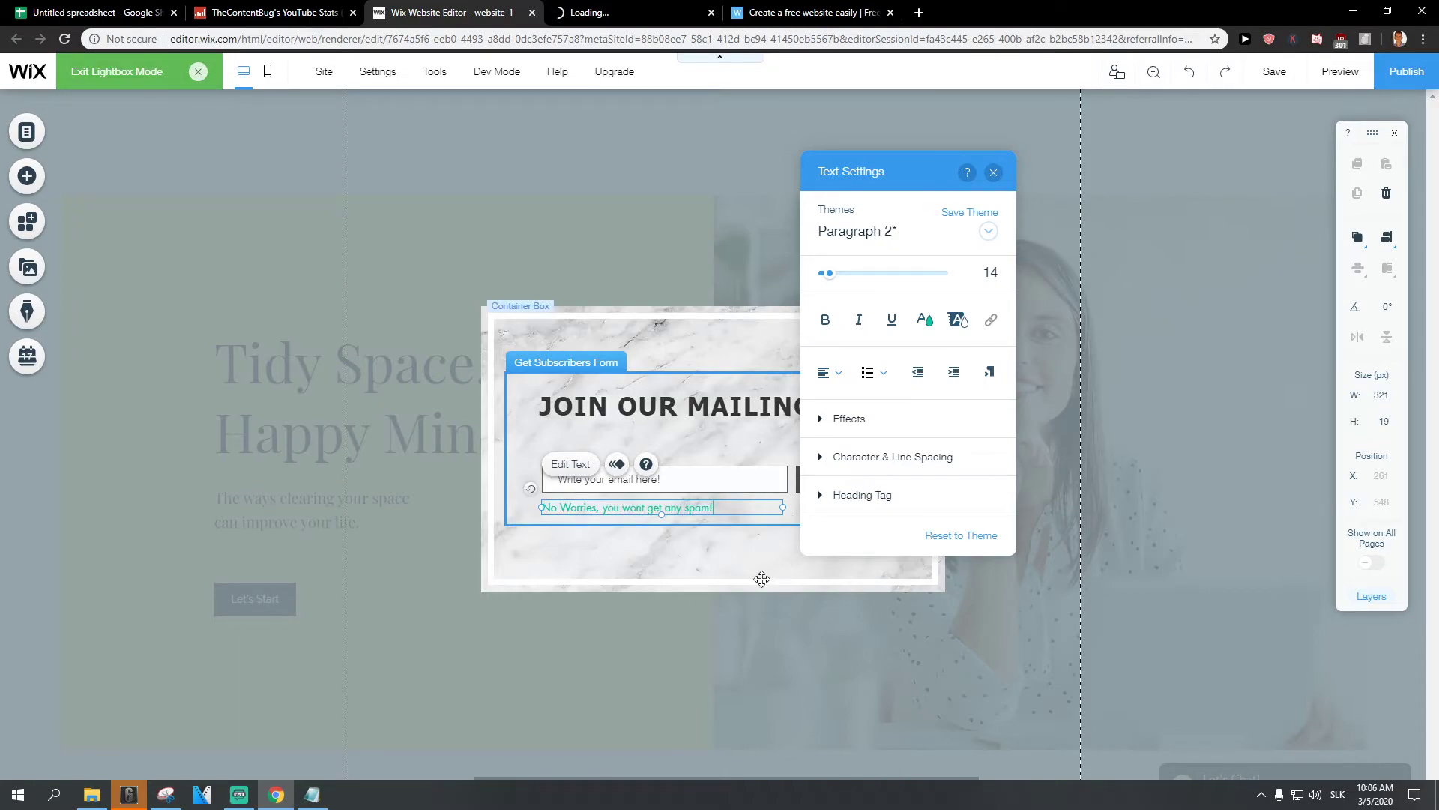
Set the mailing-list lightbox's pop-up trigger delay to 30 seconds
{"action": "left_click", "coordinate": [761, 575]}
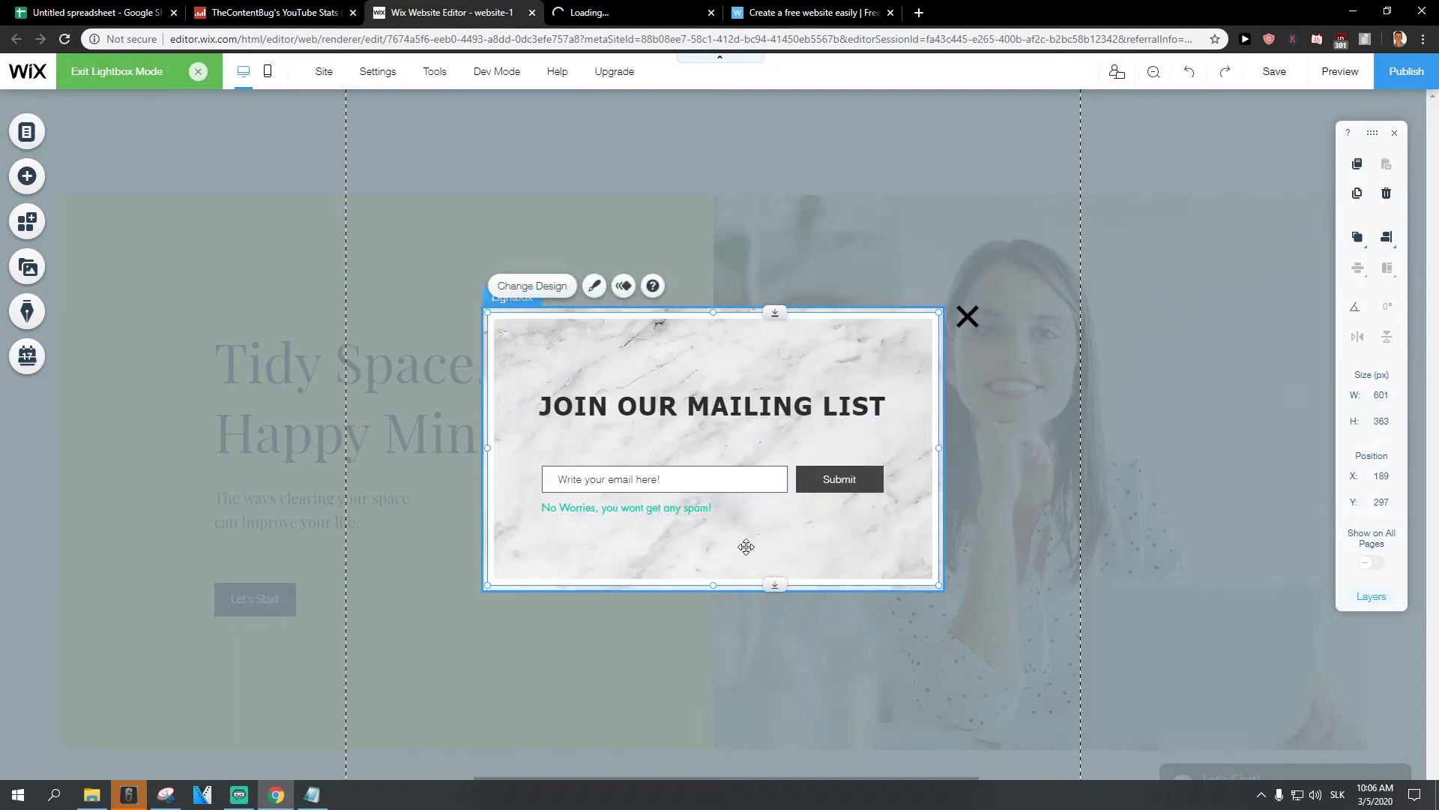
{"action": "left_click", "coordinate": [848, 496]}
{"action": "left_click", "coordinate": [814, 546]}
{"action": "left_click", "coordinate": [521, 301]}
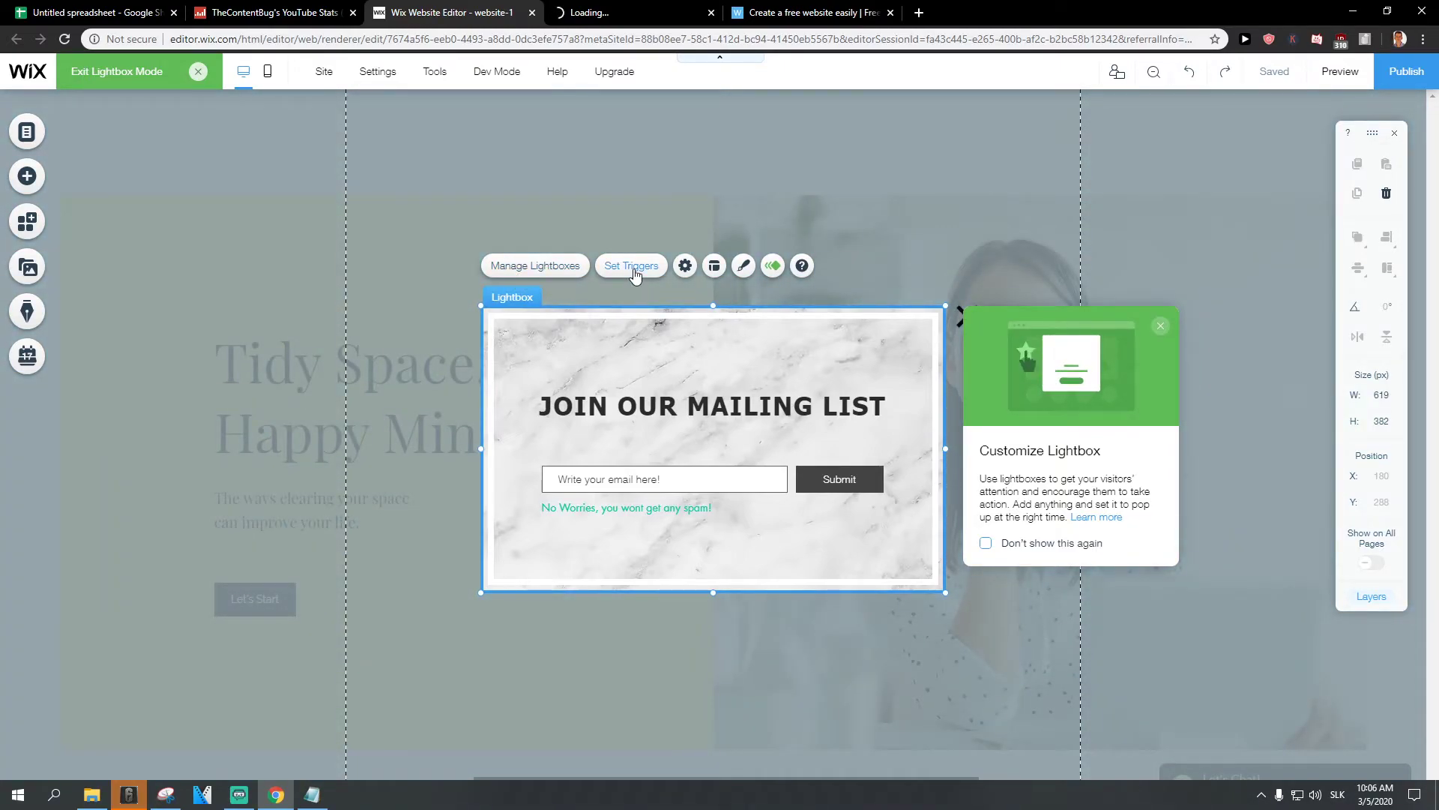
{"action": "left_click", "coordinate": [631, 267]}
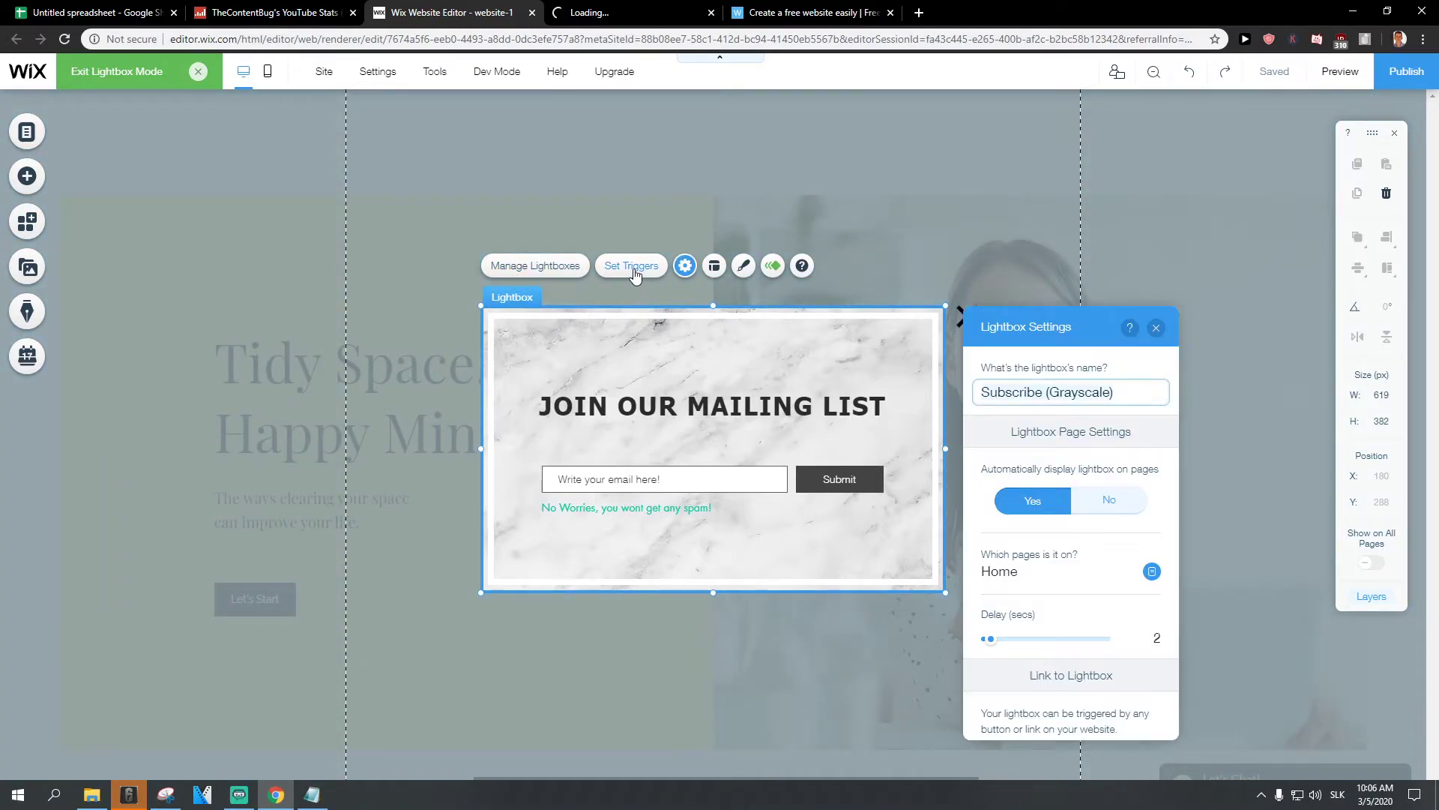
{"action": "scroll", "coordinate": [1085, 534], "scroll_direction": "down", "scroll_amount": 1}
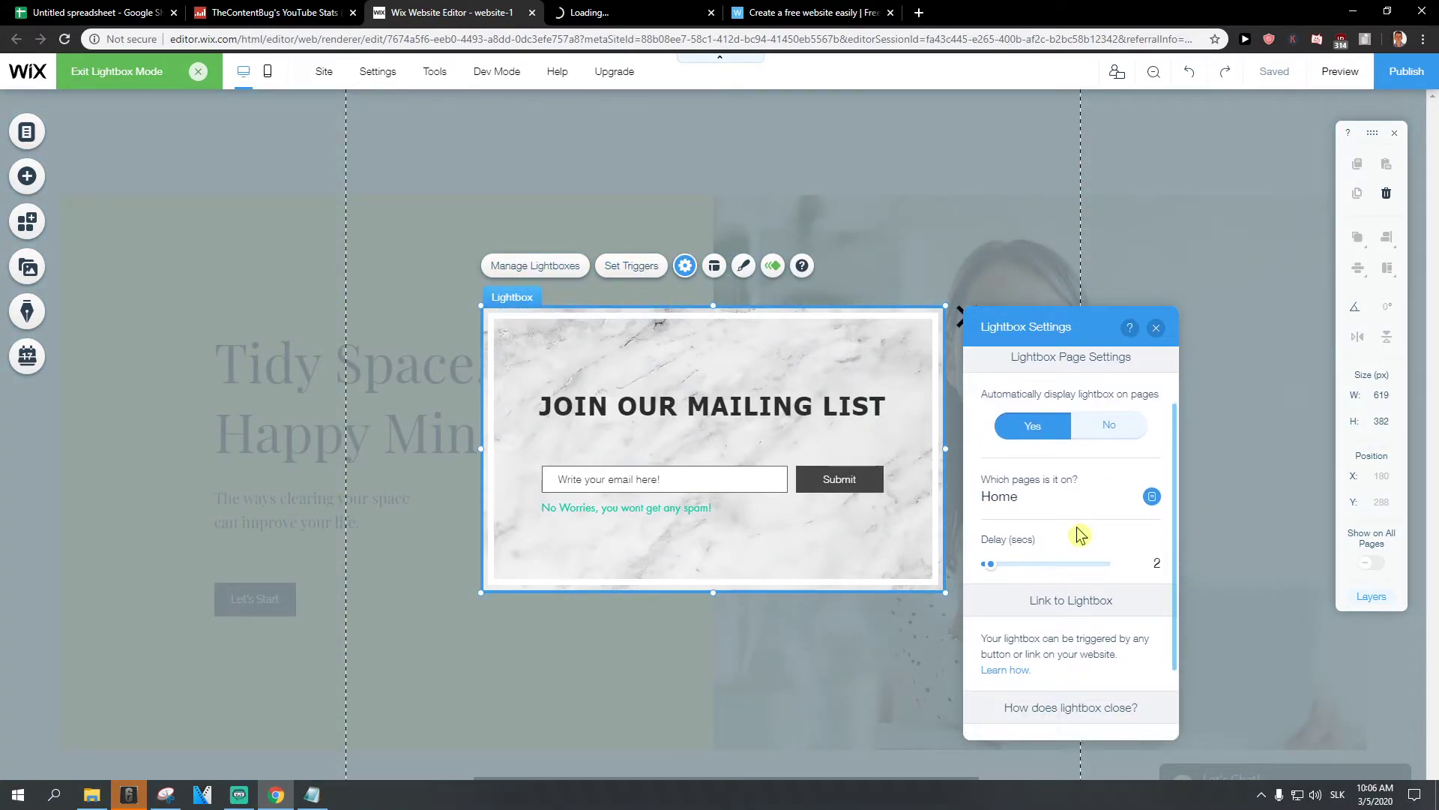
{"action": "scroll", "coordinate": [1074, 536], "scroll_direction": "up", "scroll_amount": 1}
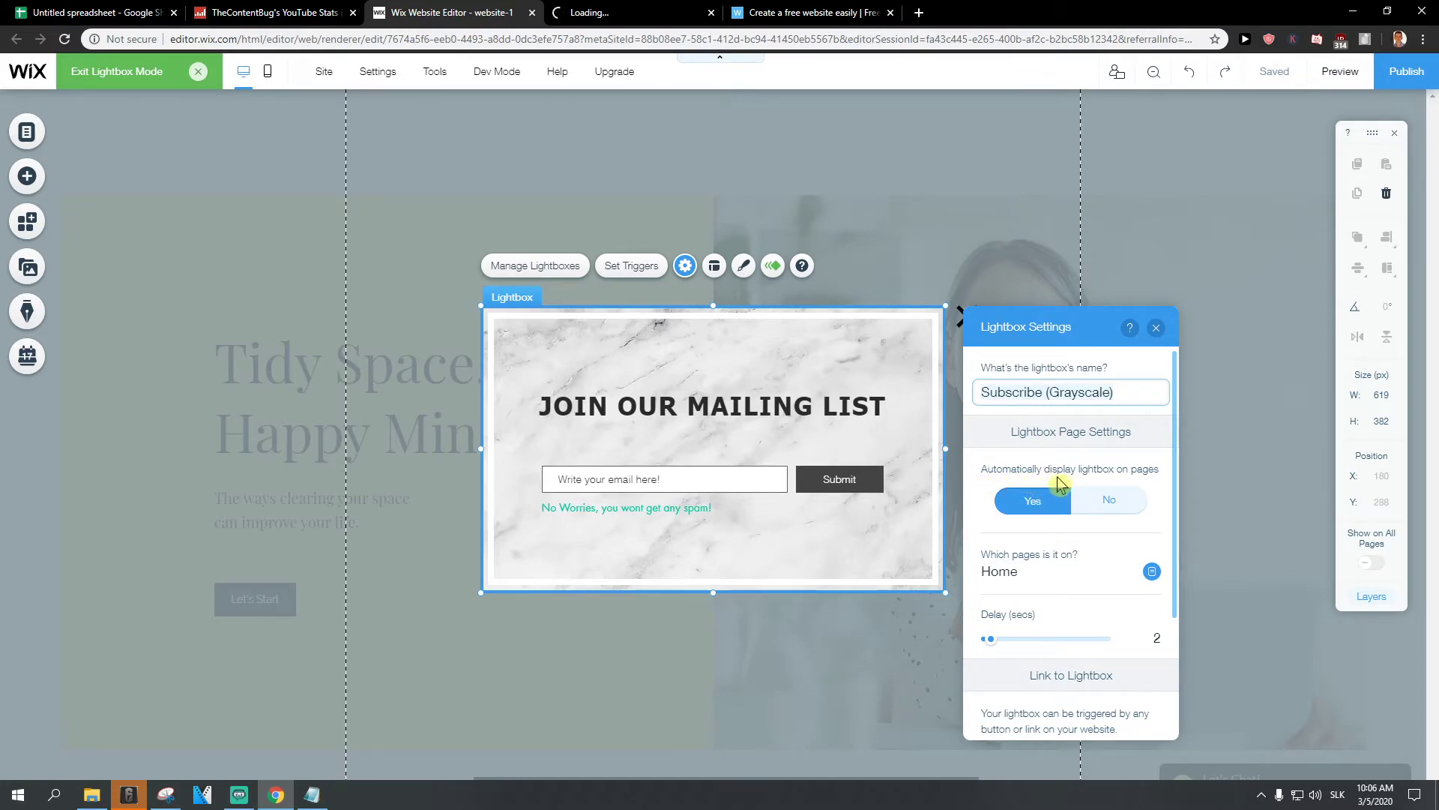
{"action": "scroll", "coordinate": [1035, 581], "scroll_direction": "down", "scroll_amount": 1}
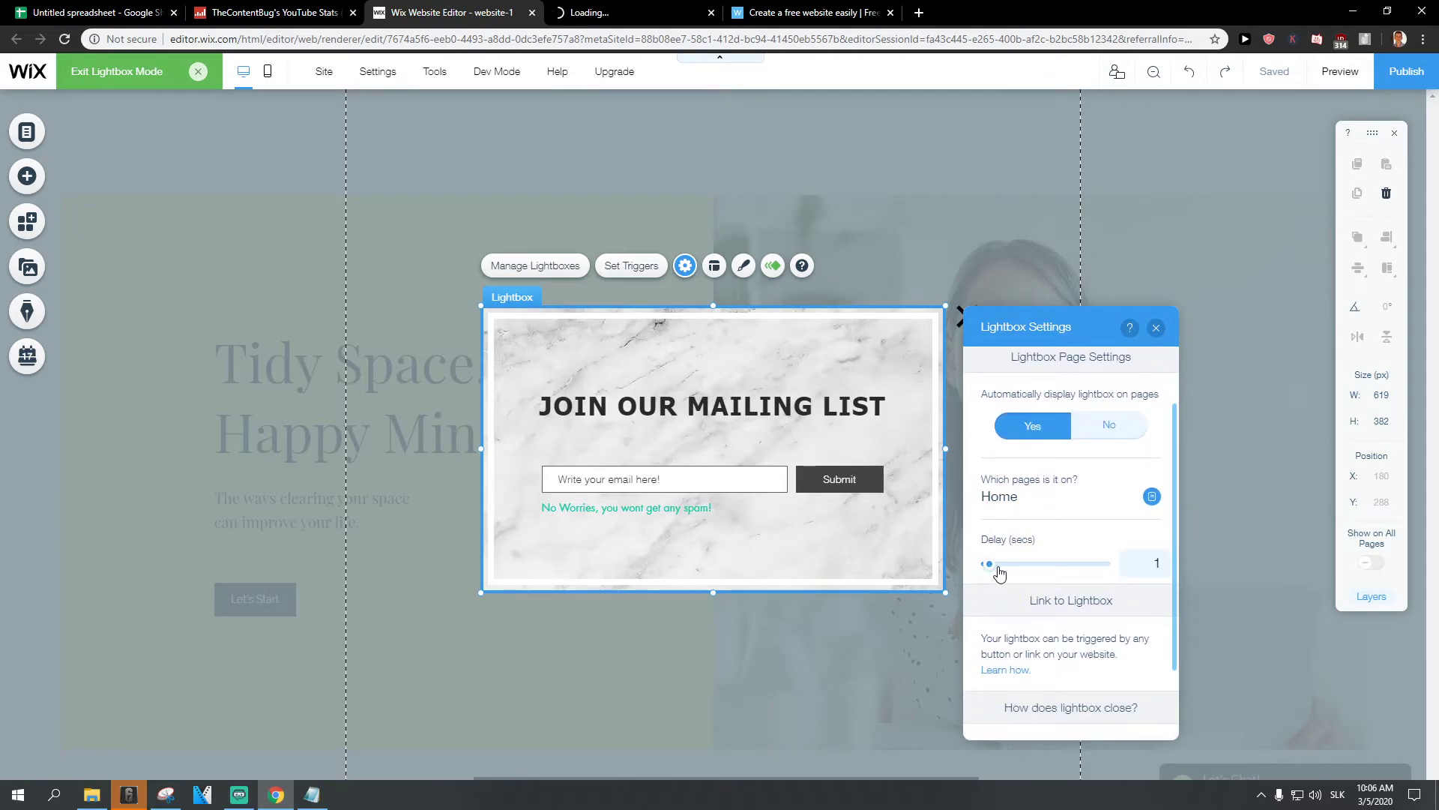
{"action": "left_click_drag", "start_coordinate": [999, 574], "coordinate": [1067, 574]}
{"action": "scroll", "coordinate": [1046, 576], "scroll_direction": "up", "scroll_amount": 1}
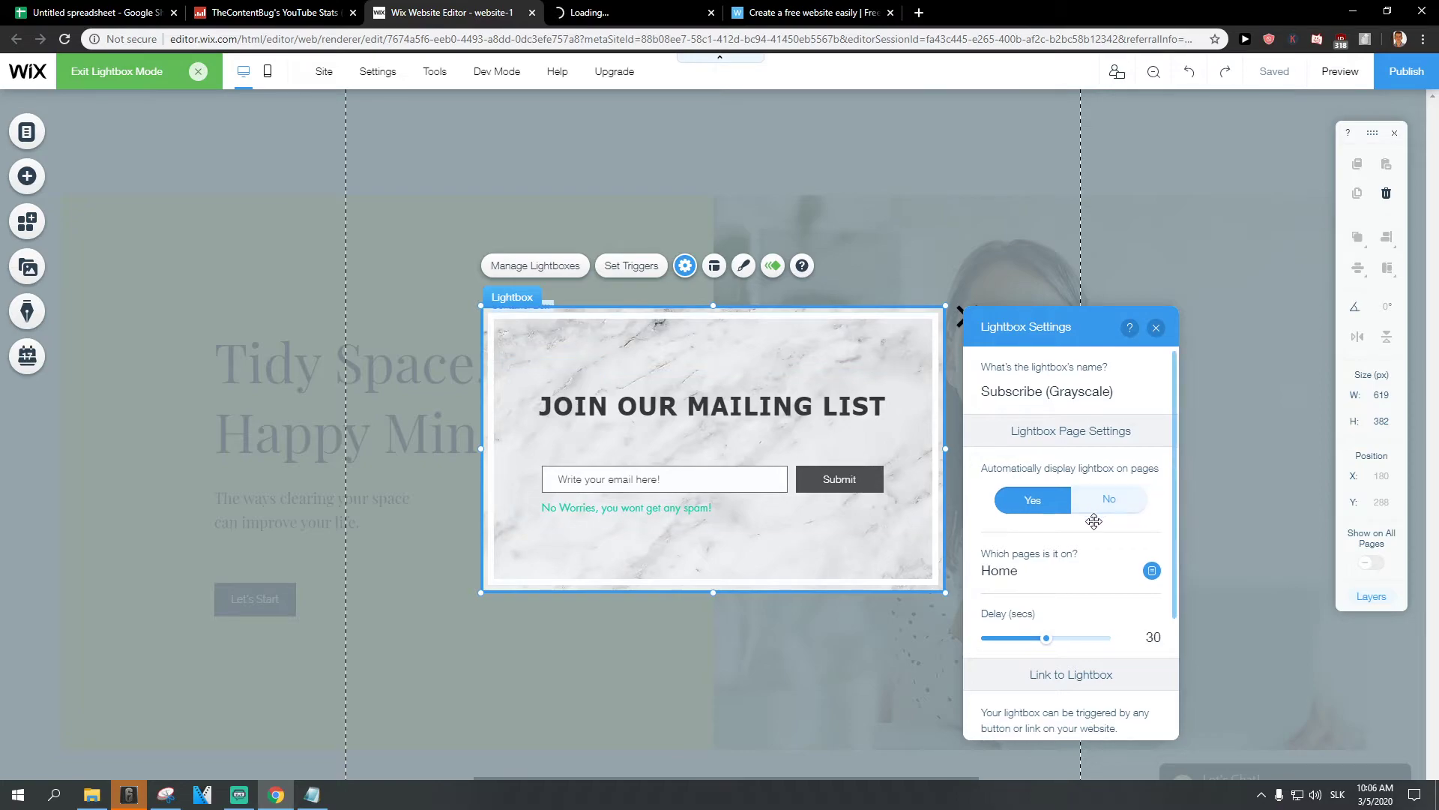
{"action": "scroll", "coordinate": [1092, 517], "scroll_direction": "down", "scroll_amount": 2}
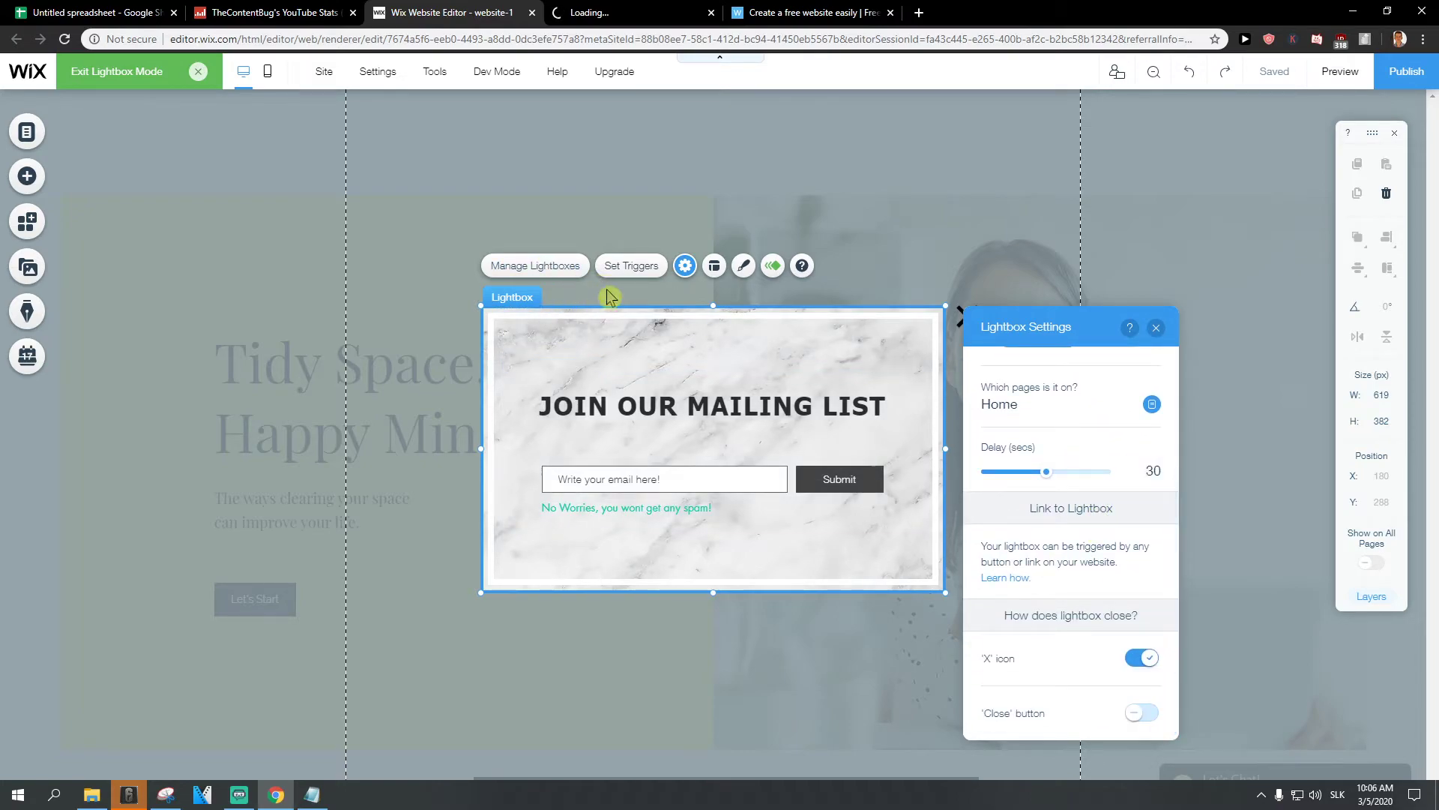
{"action": "left_click", "coordinate": [631, 271]}
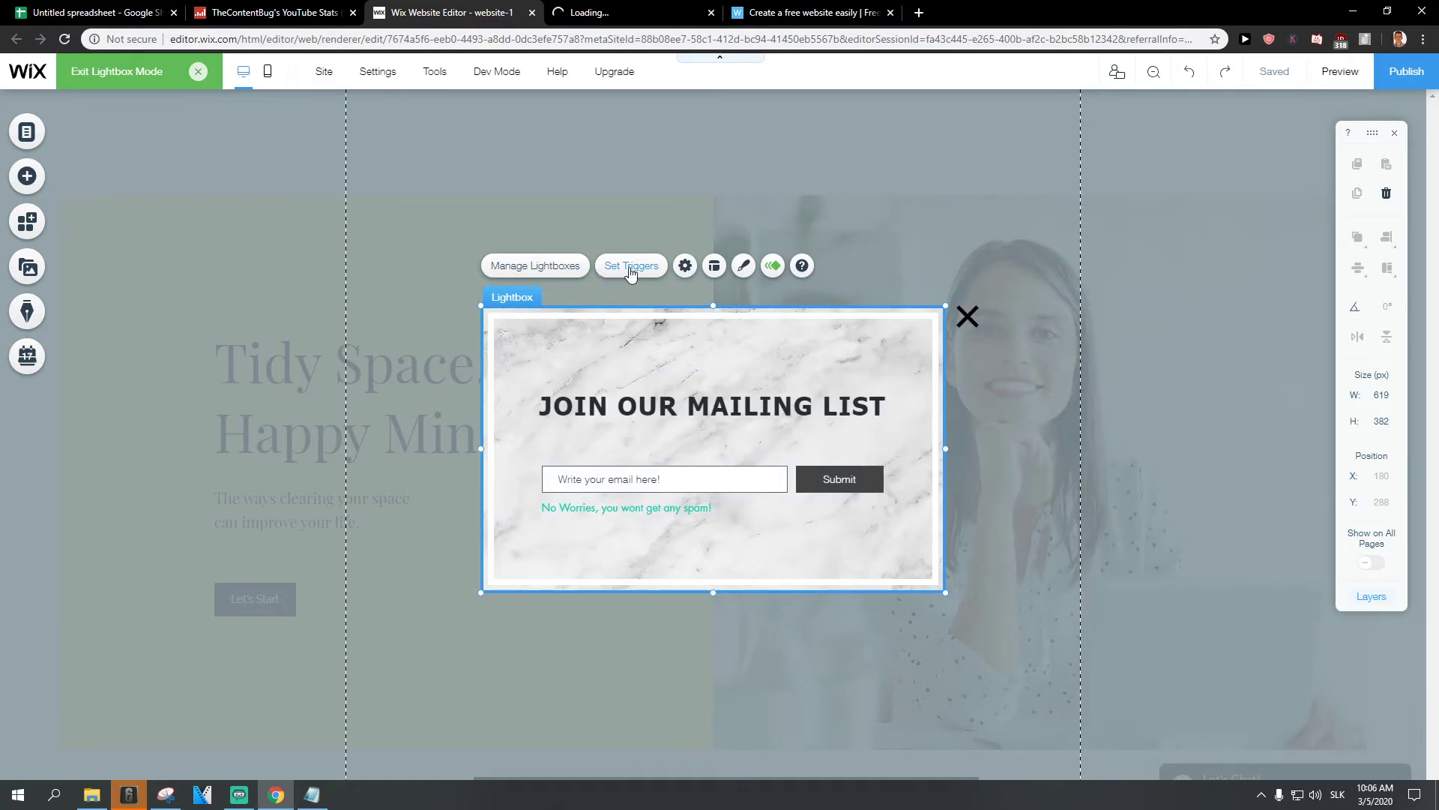
Look over the Subscribe (Grayscale) lightbox's options in the lightbox list
{"action": "left_click", "coordinate": [569, 270]}
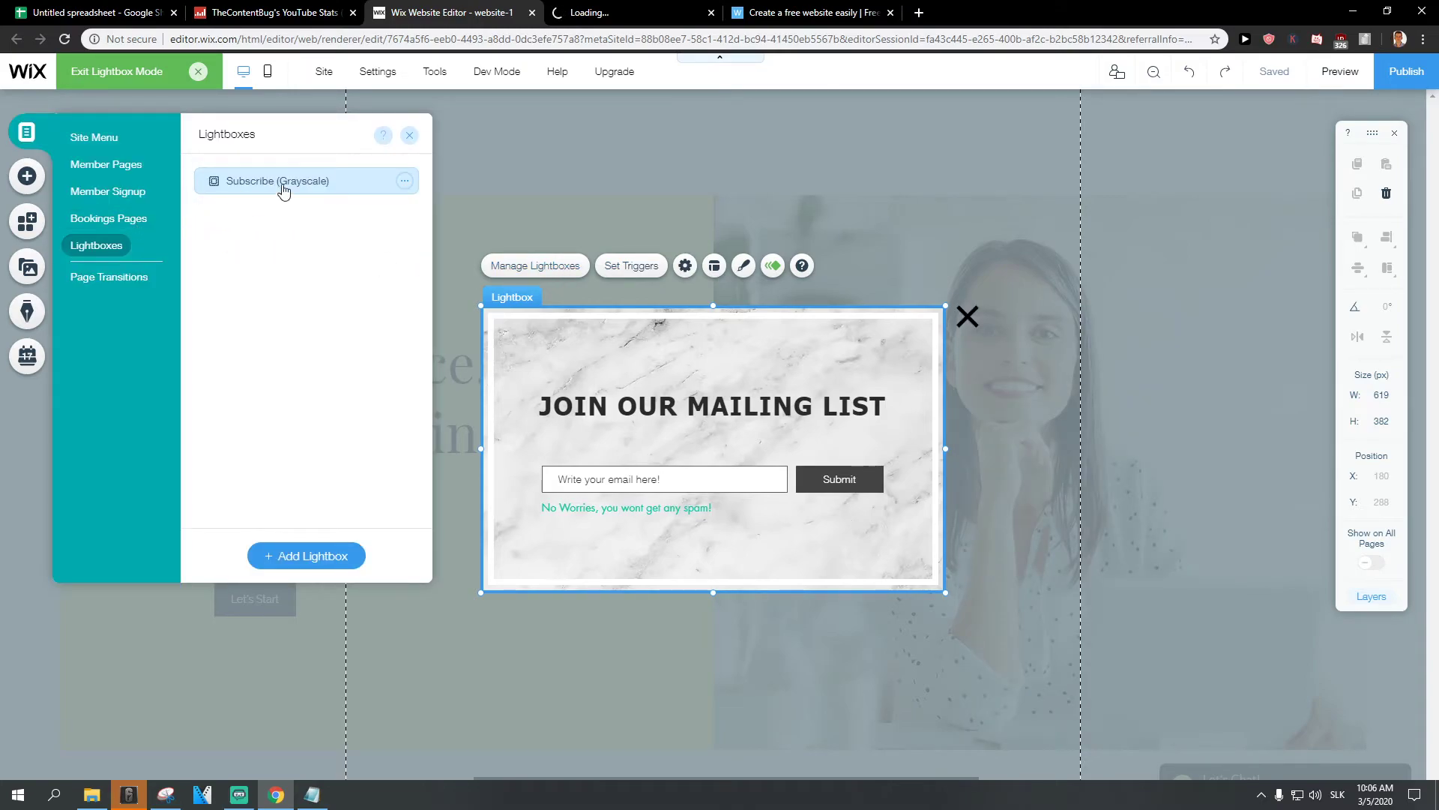
{"action": "left_click", "coordinate": [404, 180]}
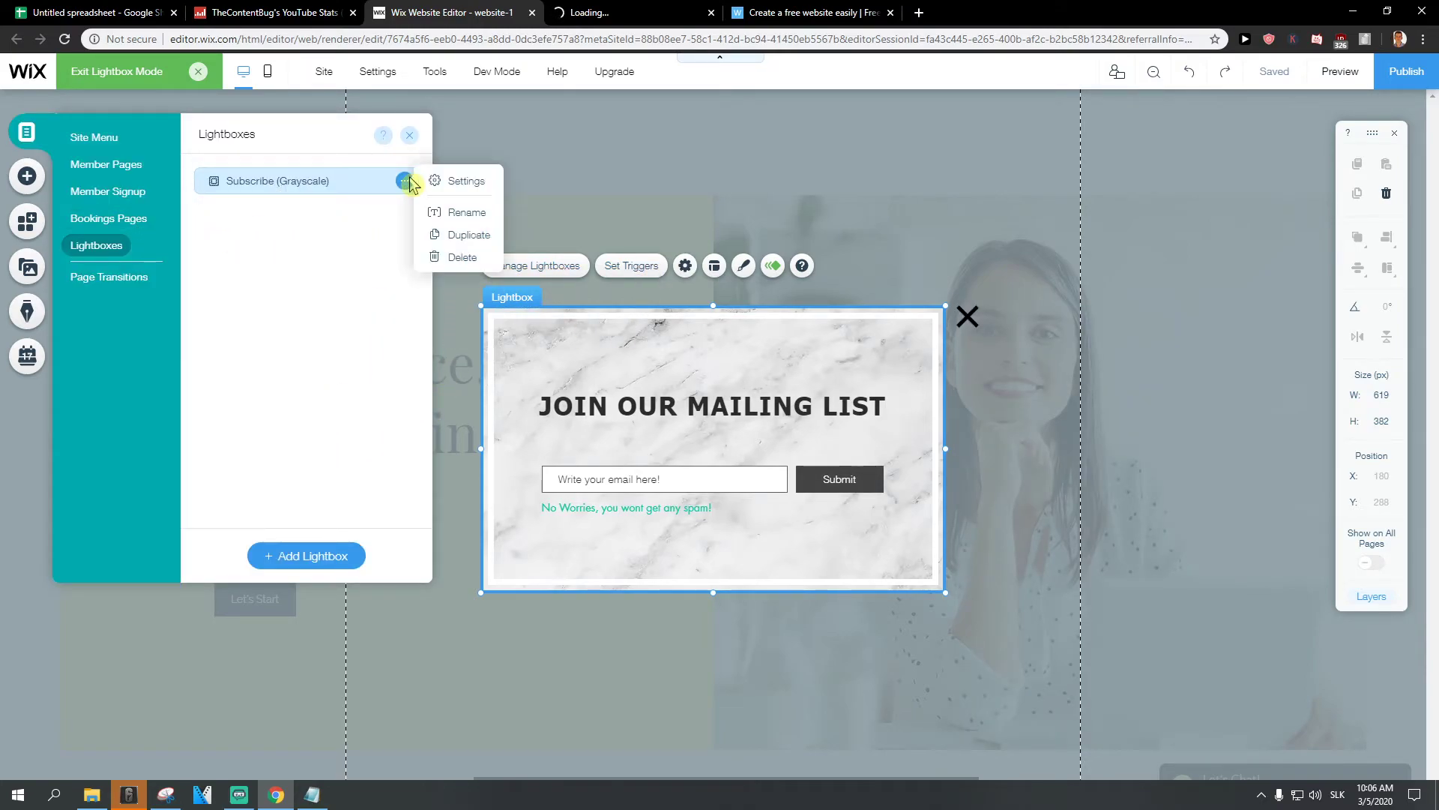
{"action": "left_click", "coordinate": [664, 353]}
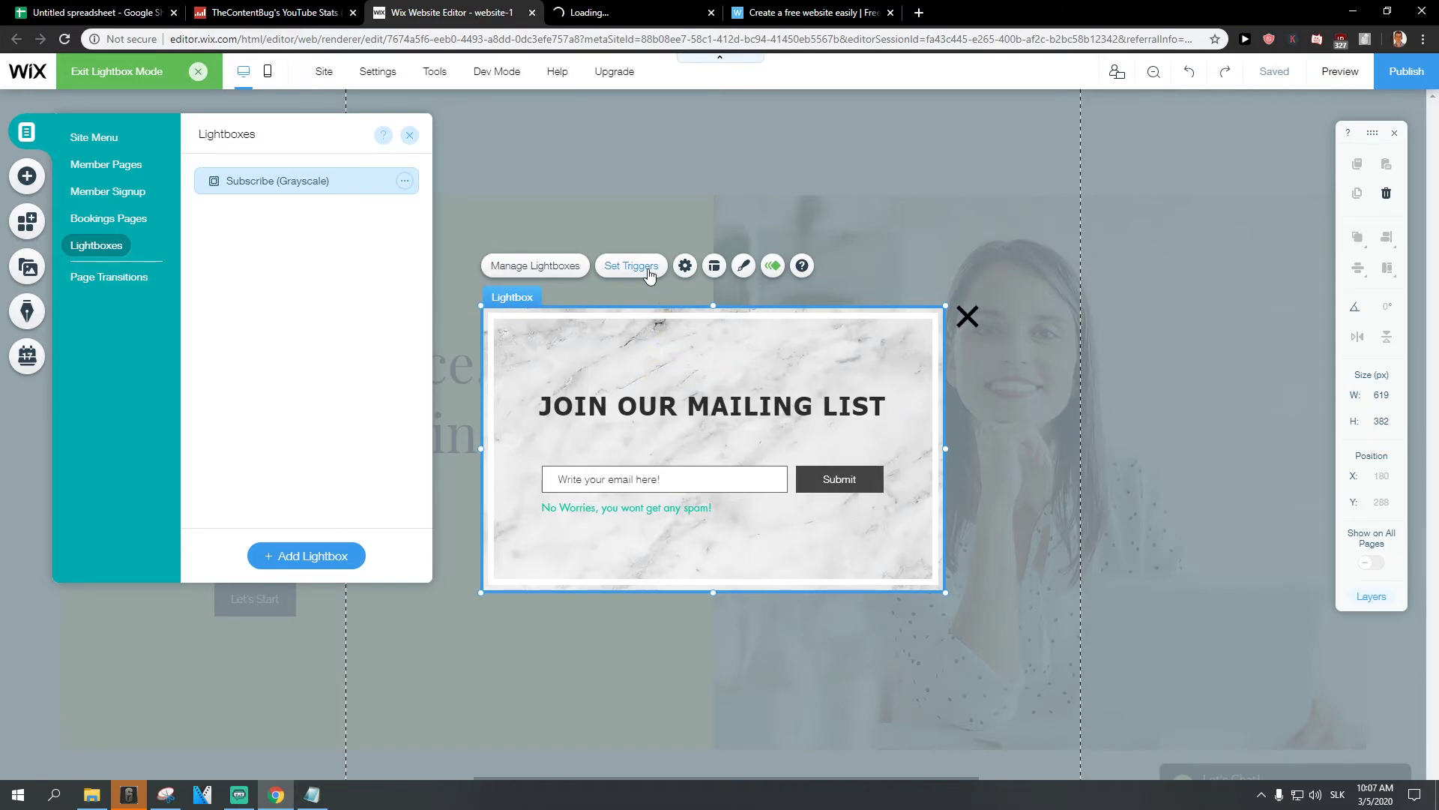
Glance at the lightbox templates, then delete the subscribe lightbox
{"action": "left_click", "coordinate": [26, 178]}
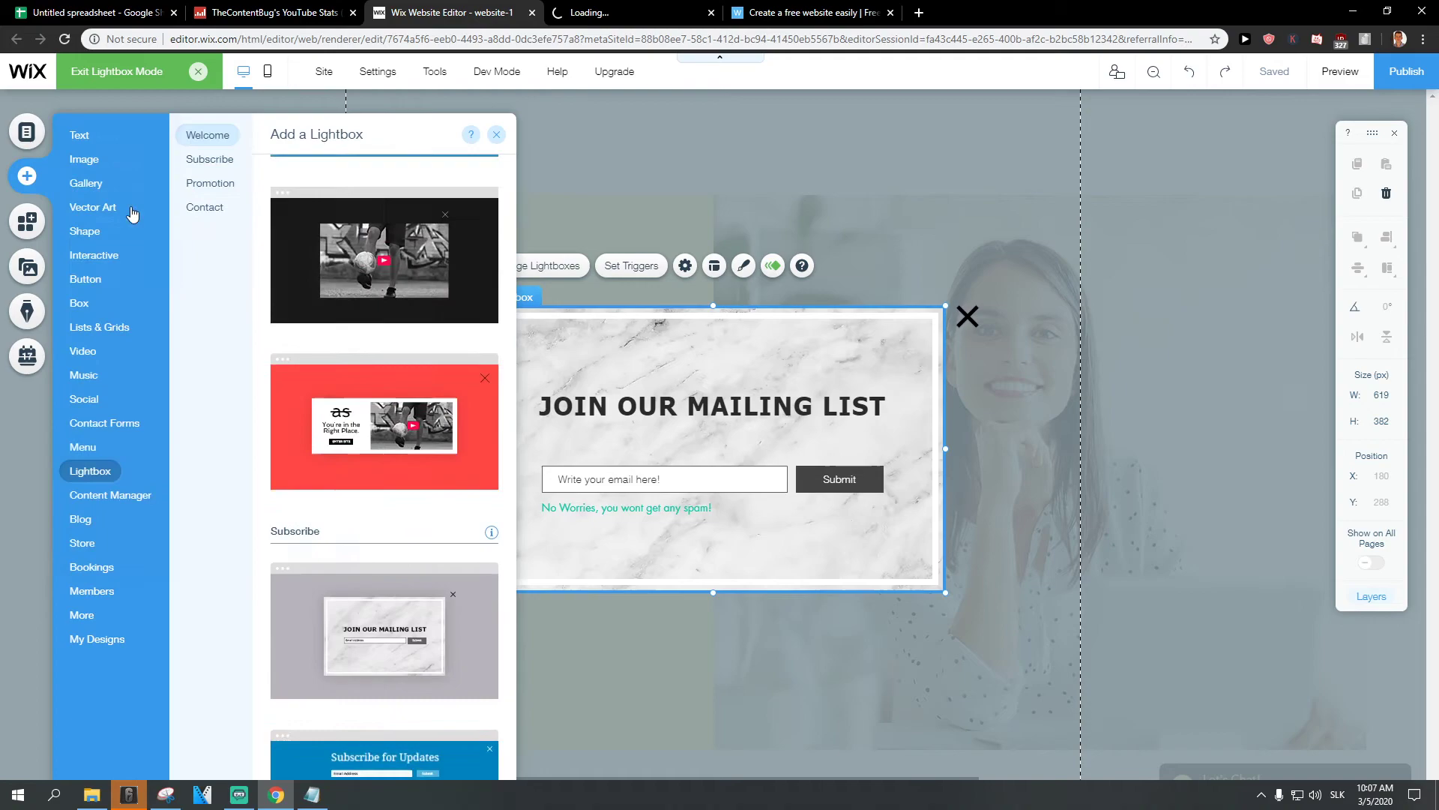
{"action": "left_click", "coordinate": [600, 449]}
{"action": "left_click", "coordinate": [540, 393]}
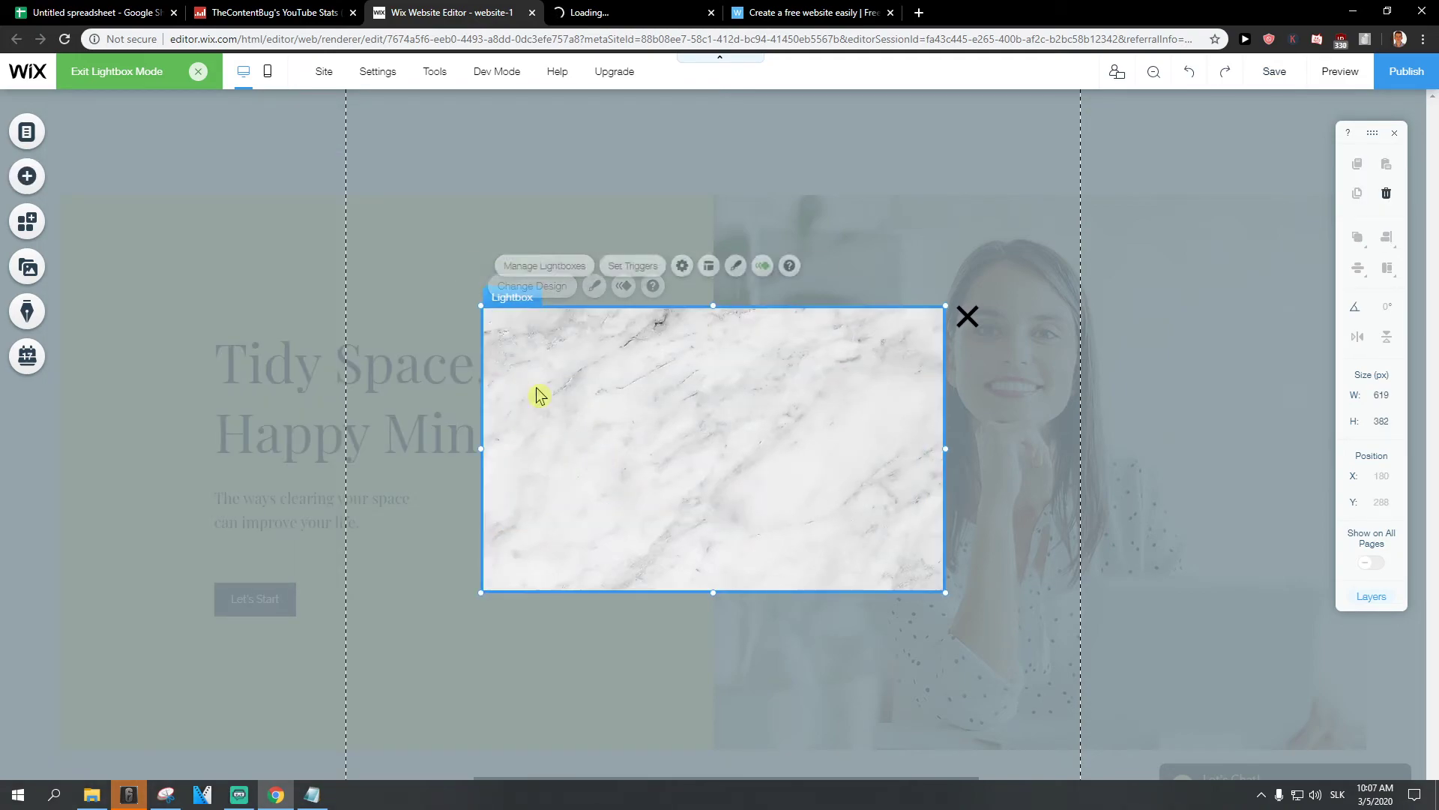
{"action": "key", "text": "Delete"}
{"action": "left_click", "coordinate": [877, 496]}
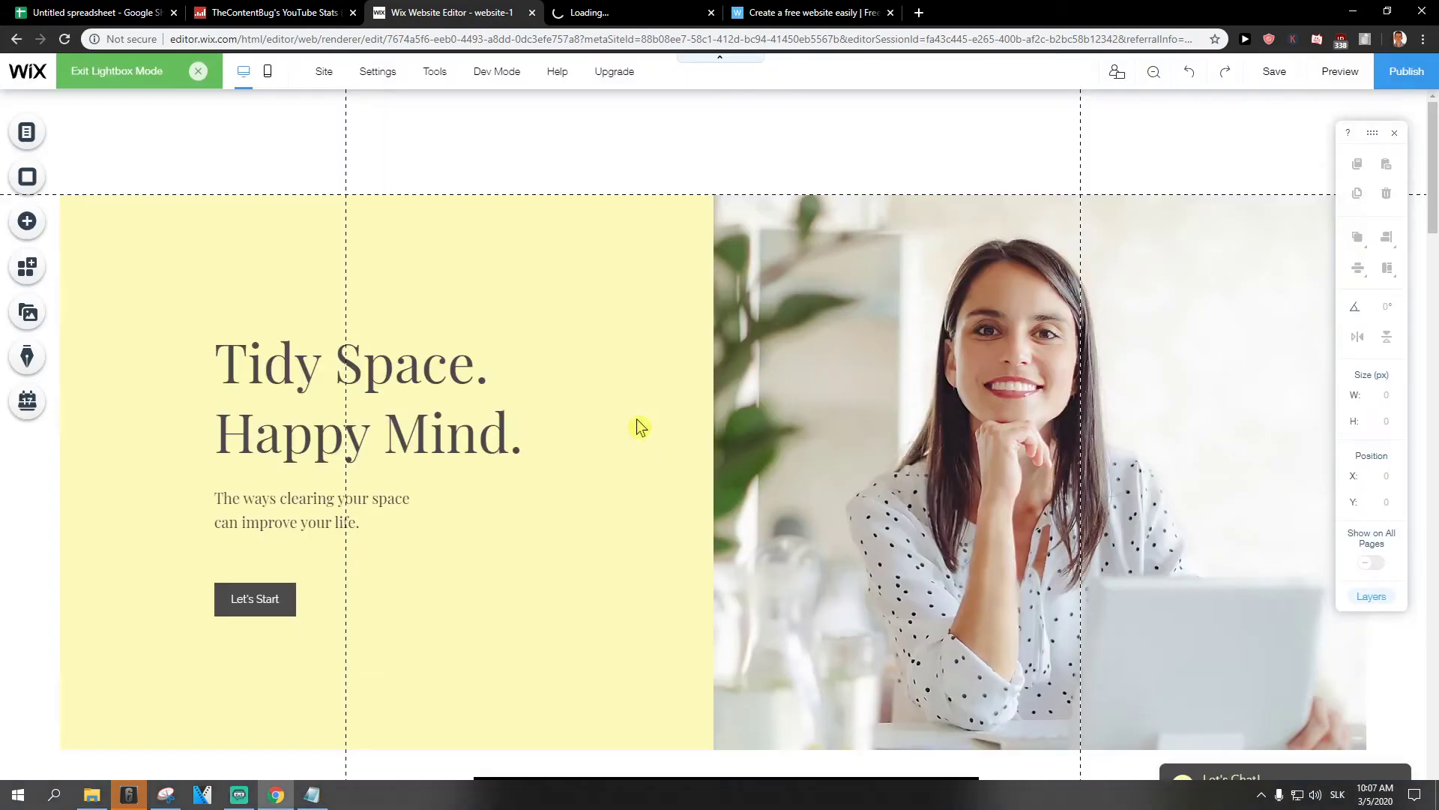
{"action": "left_click", "coordinate": [27, 221]}
{"action": "left_click", "coordinate": [84, 328]}
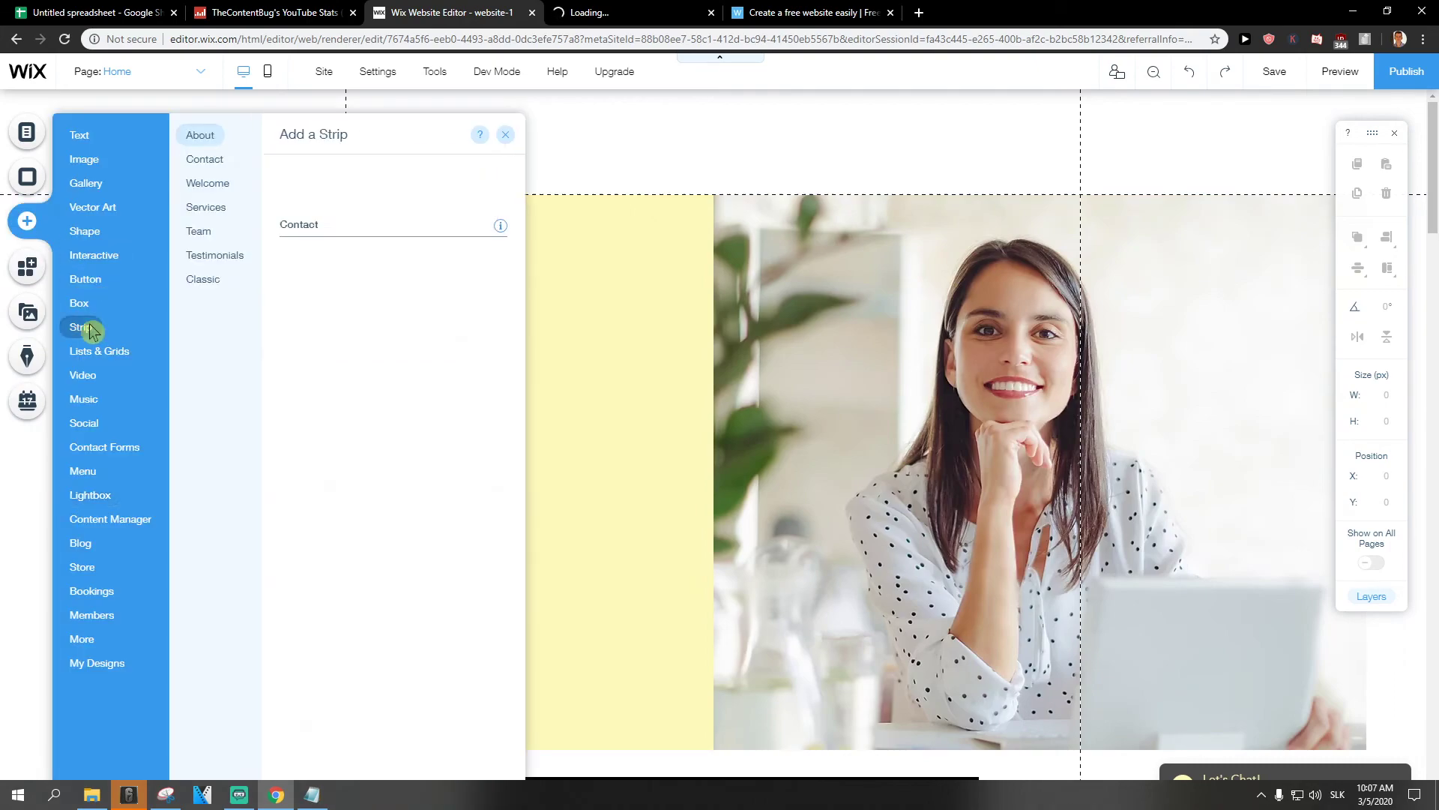
{"action": "left_click", "coordinate": [83, 422]}
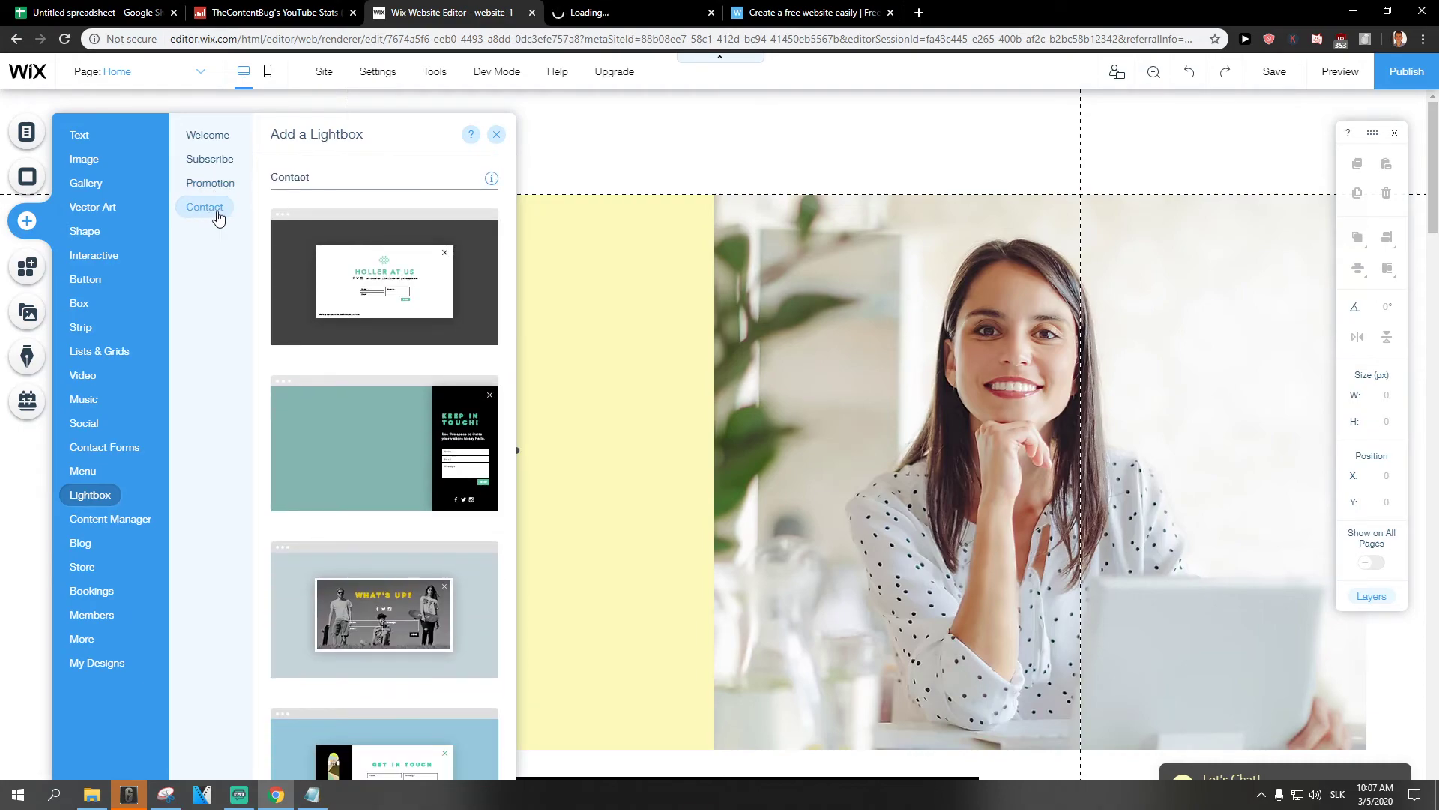
{"action": "scroll", "coordinate": [347, 388], "scroll_direction": "down", "scroll_amount": 3}
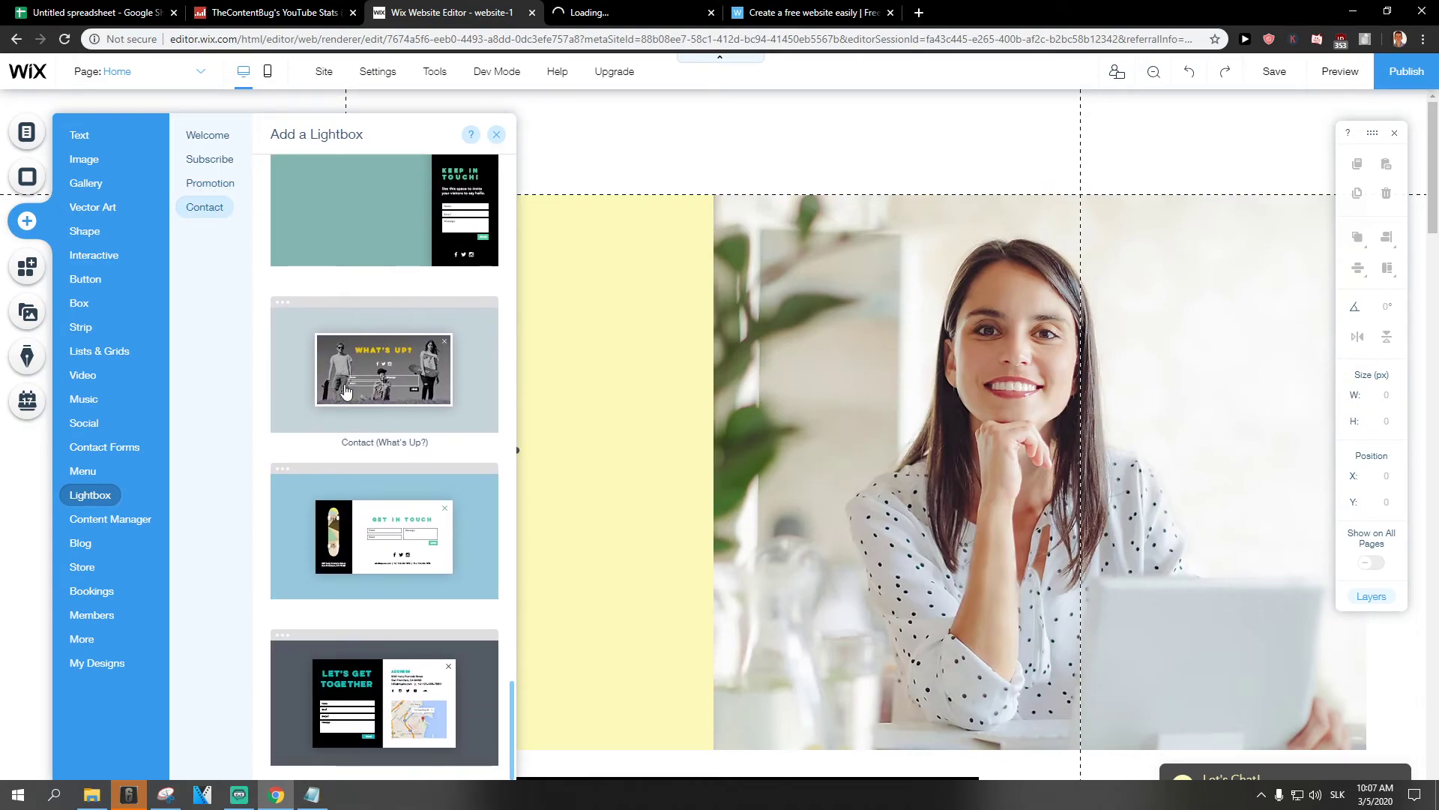
Pick the skateboard 'Get in Touch' template from the Contact lightbox gallery
{"action": "left_click", "coordinate": [351, 509]}
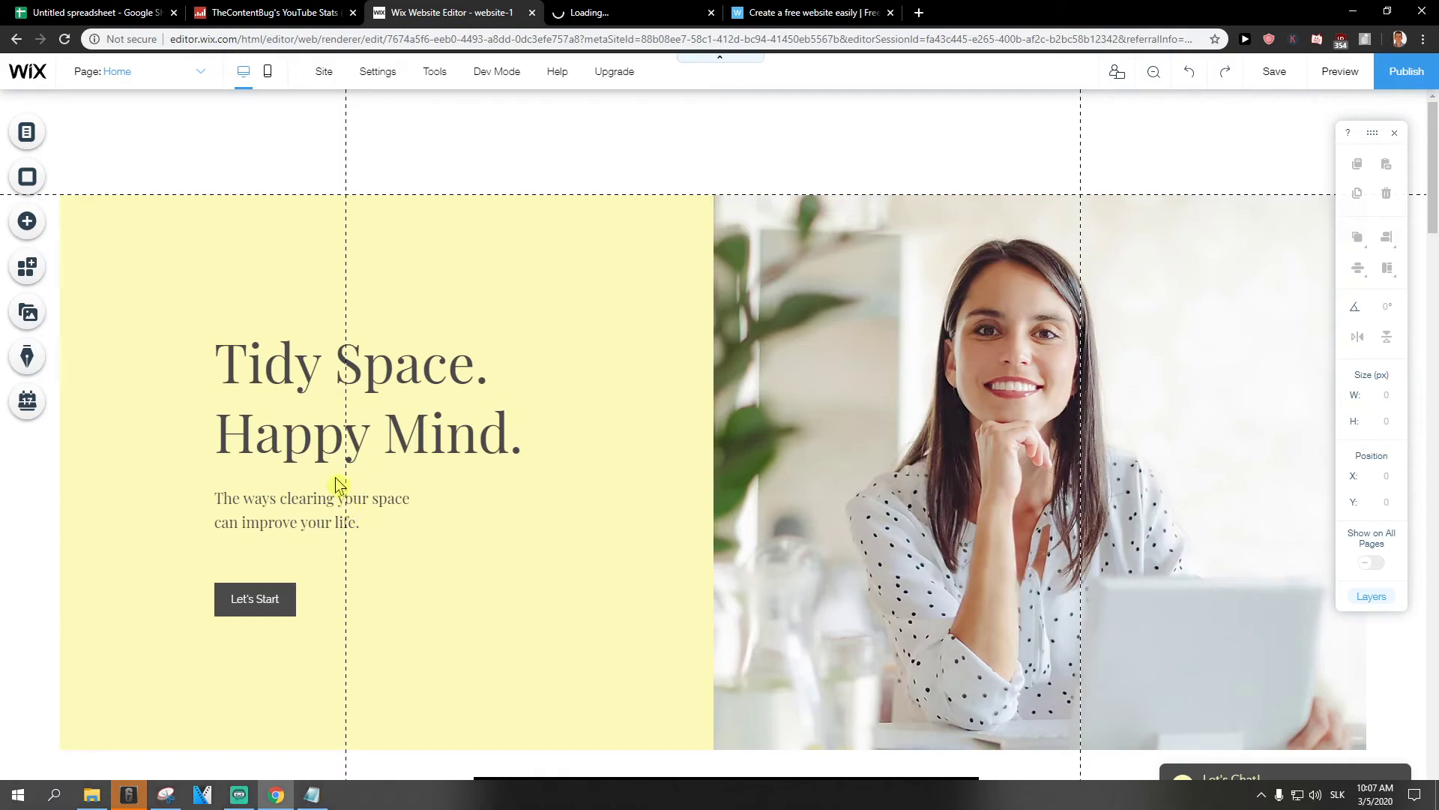